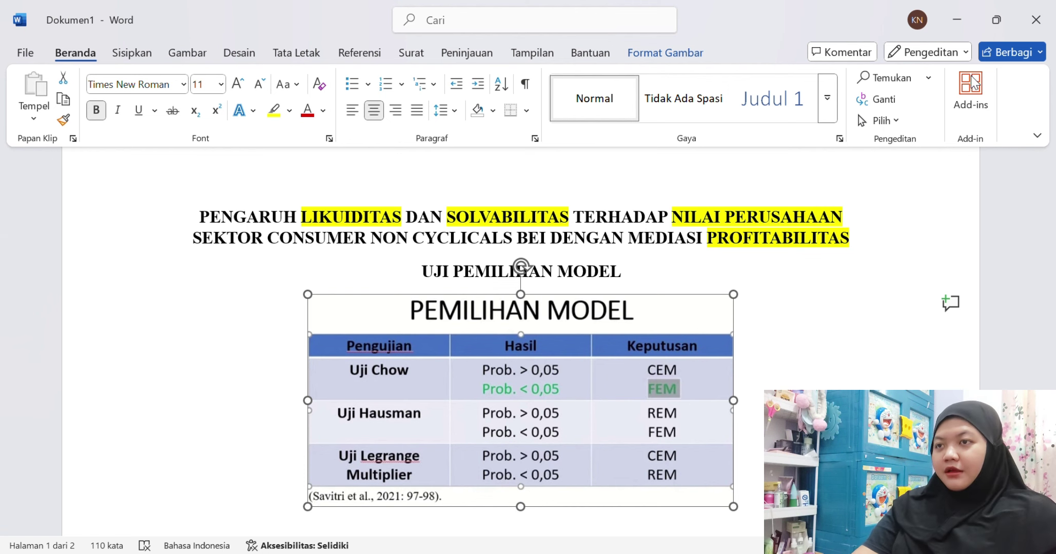
Switch to Excel and review the company tabulation on sheet "tambahan 3 pt" and the X1, X2, Z and Y data on sheet "fix!".
key(alt+Tab)
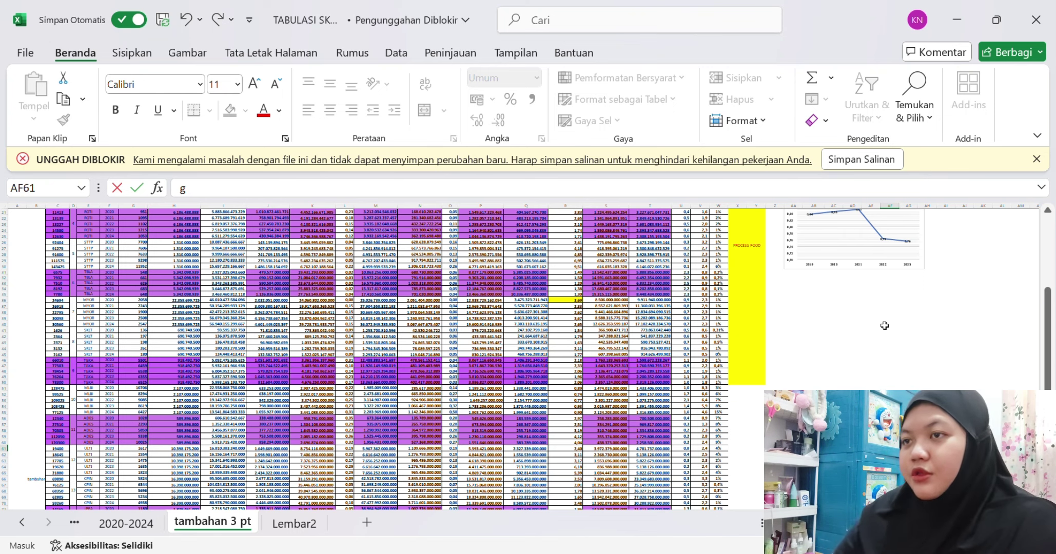
scroll(884, 325, up, 7)
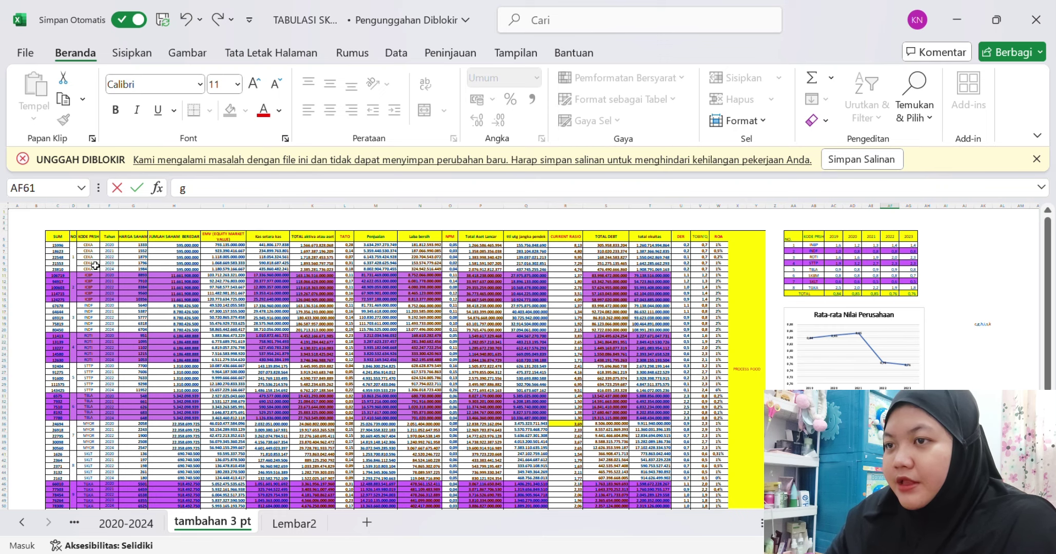
scroll(95, 266, down, 12)
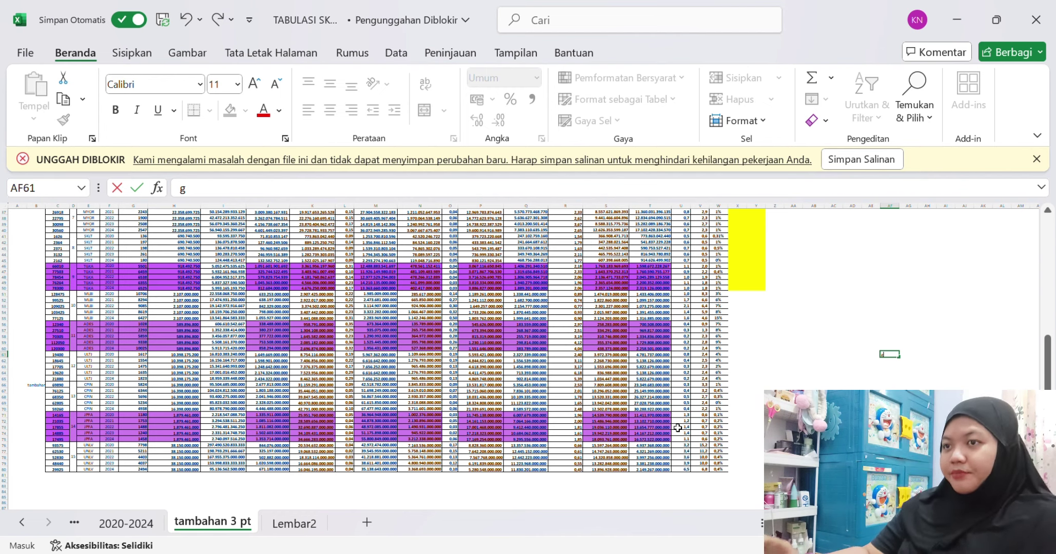
scroll(677, 428, up, 12)
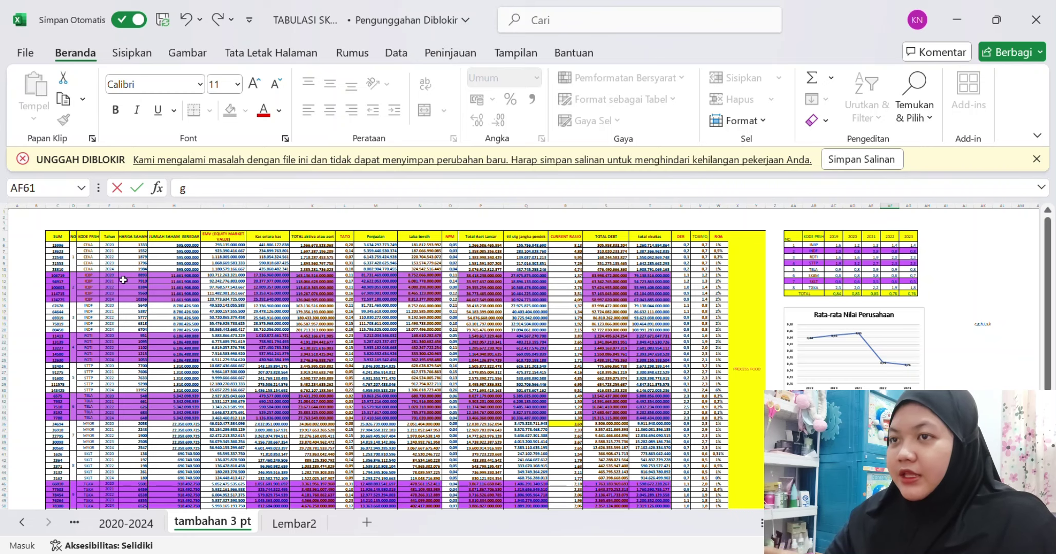
key(alt+Tab)
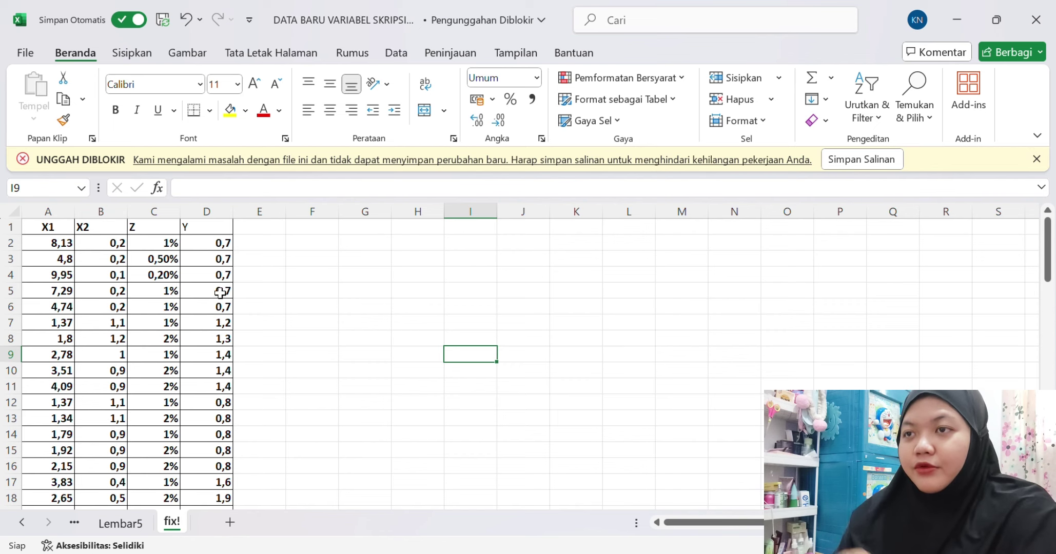
scroll(174, 411, down, 8)
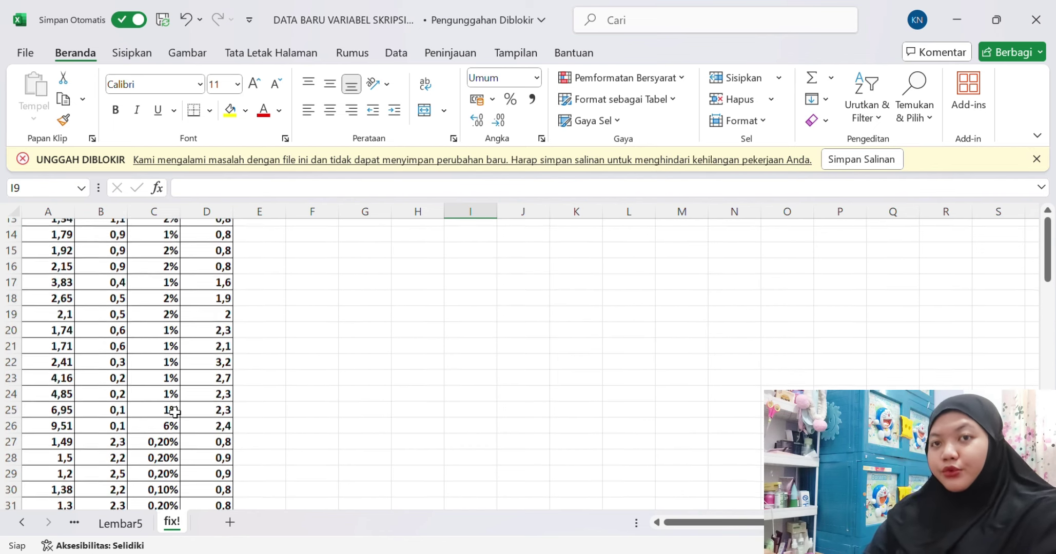
scroll(174, 411, down, 14)
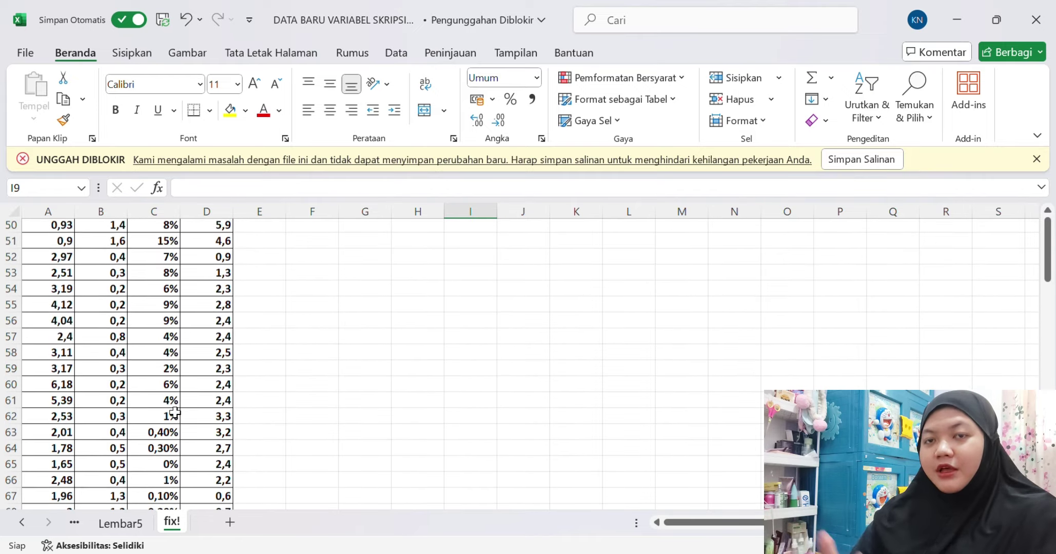
scroll(175, 412, up, 16)
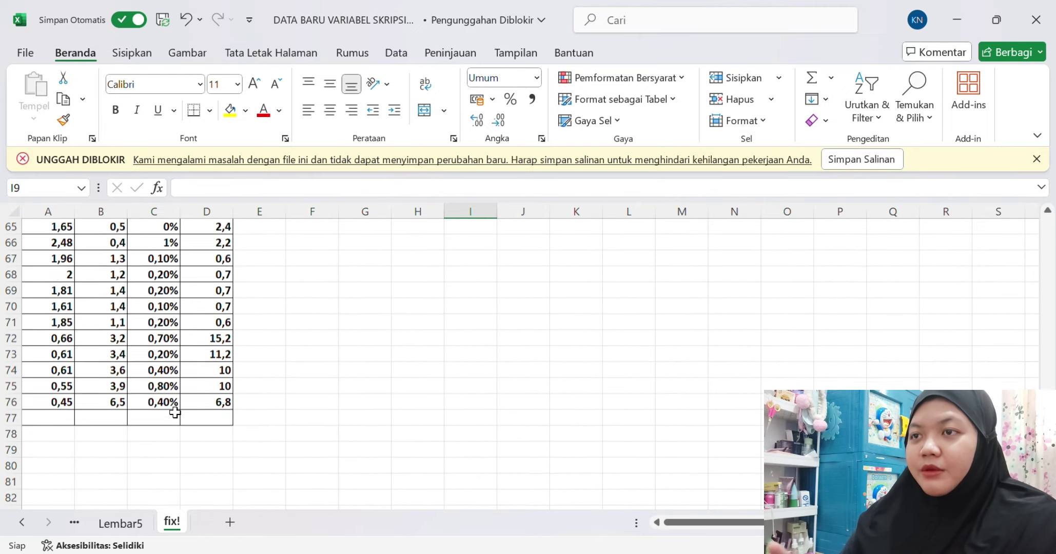
scroll(175, 413, up, 6)
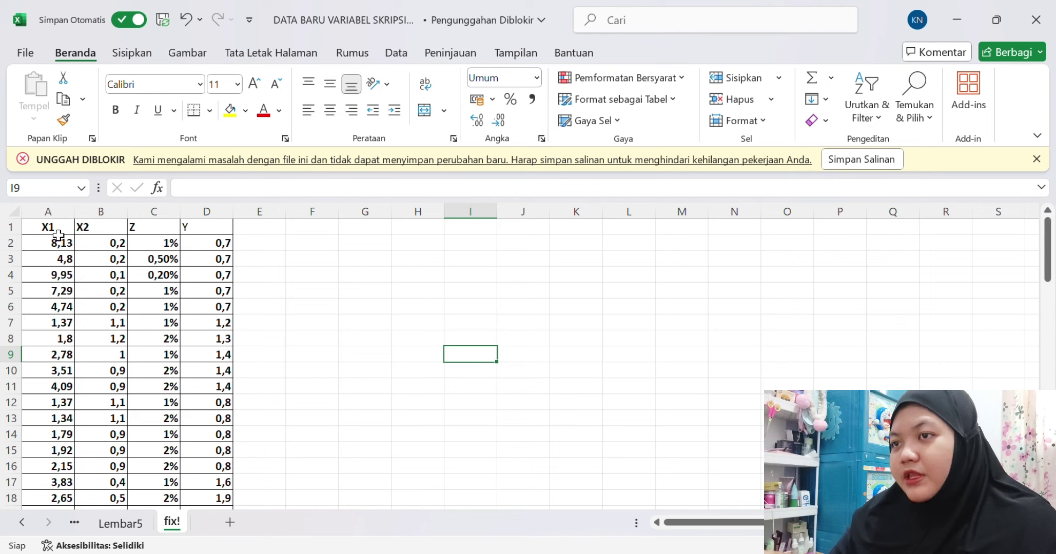
Copy the X1, X2, Z and Y columns with their headers, from A1 through the last data row.
drag(58, 233, 226, 480)
scroll(231, 447, up, 20)
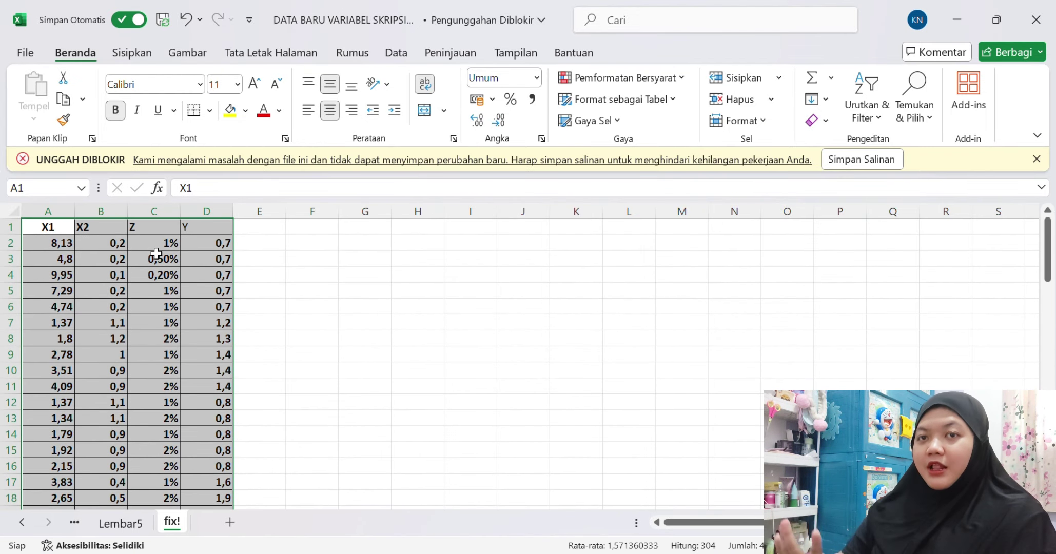
key(ctrl+c)
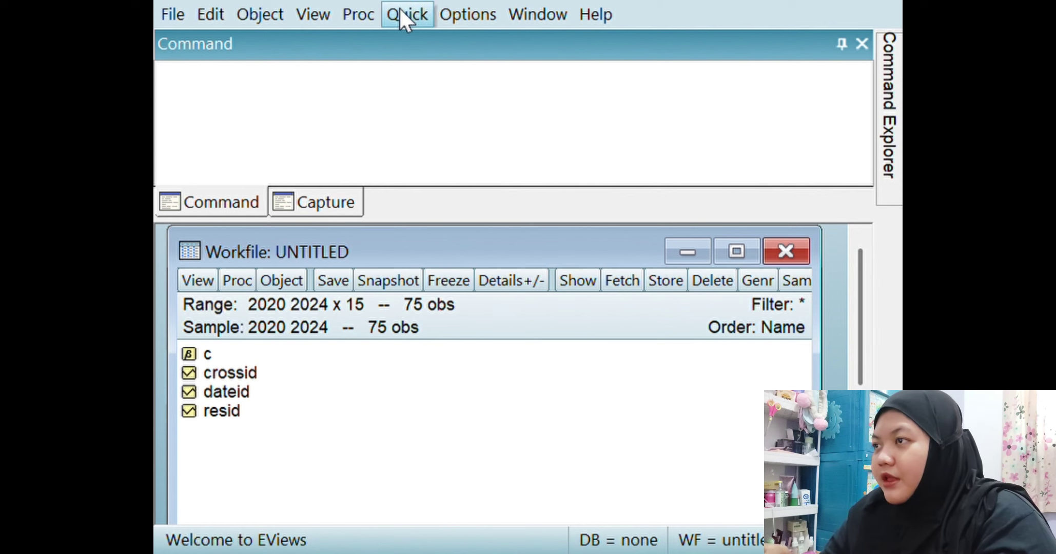
Switch to EViews, paste the copied data into an empty group starting at the series-name row, and minimise the group window.
click(402, 14)
click(442, 149)
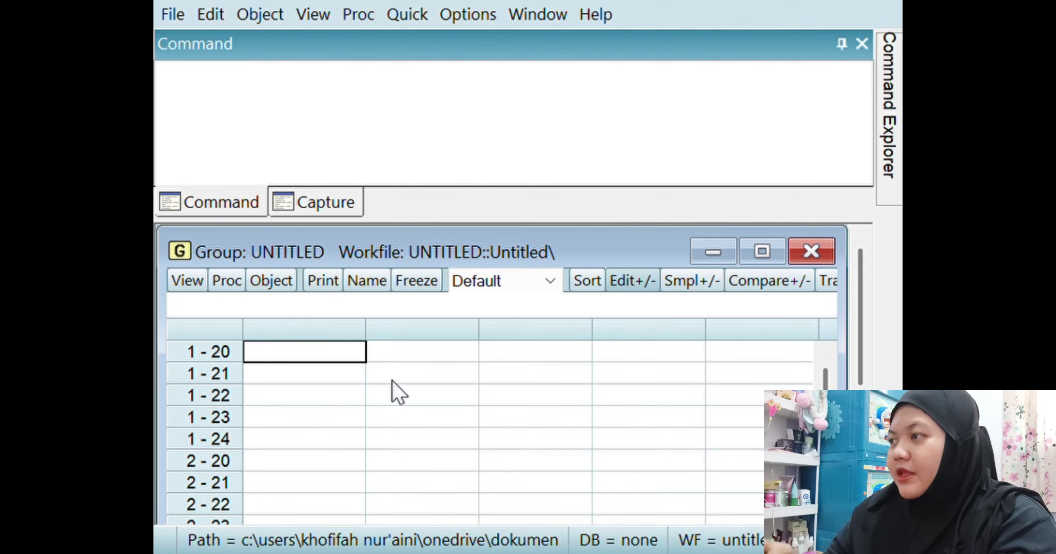
scroll(826, 374, up, 1)
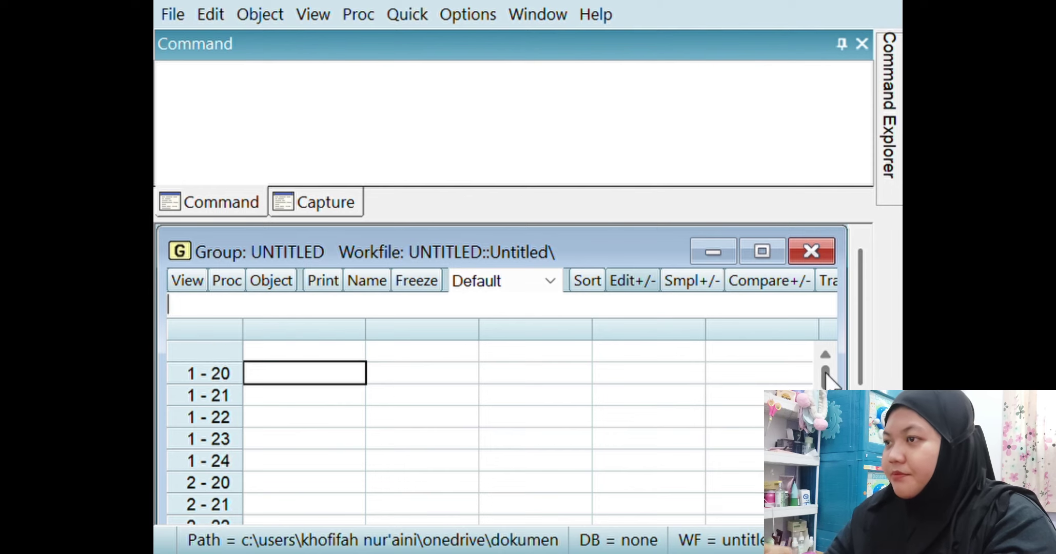
click(824, 363)
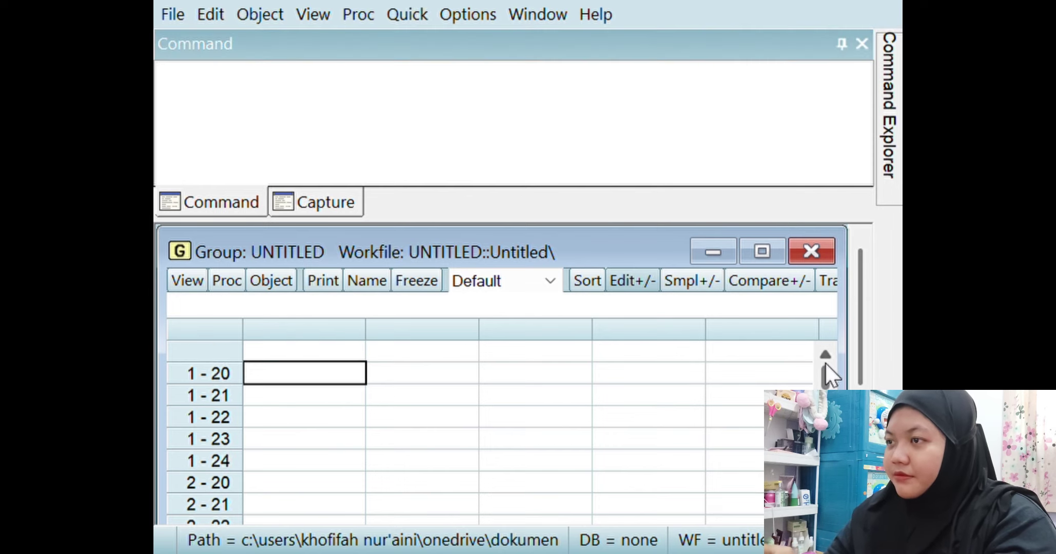
click(266, 352)
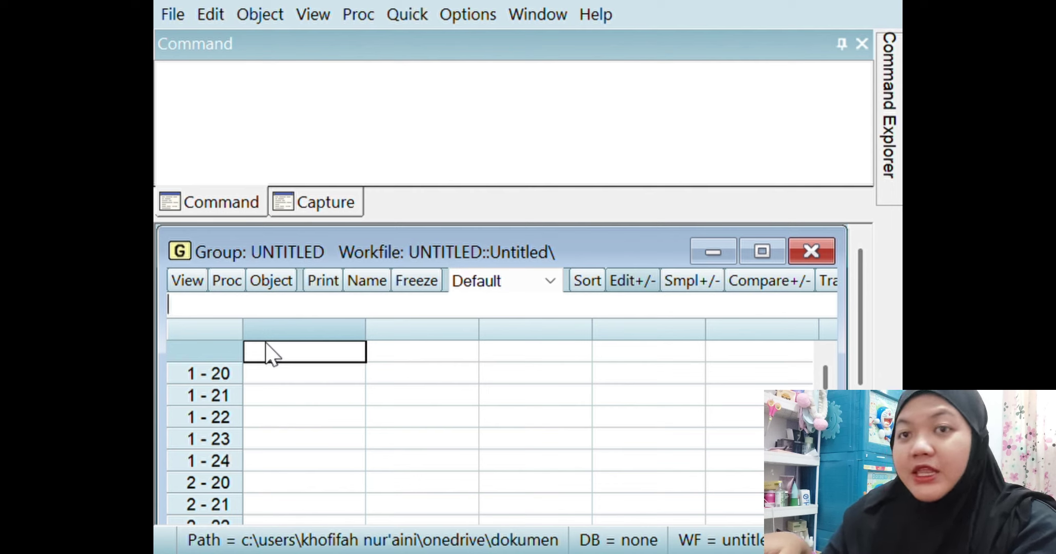
key(ctrl+v)
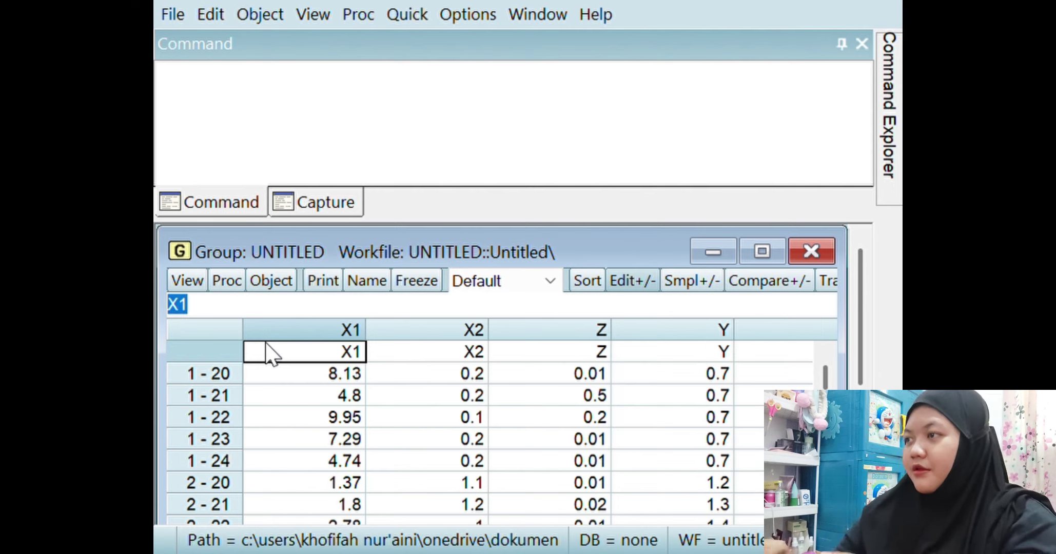
click(717, 250)
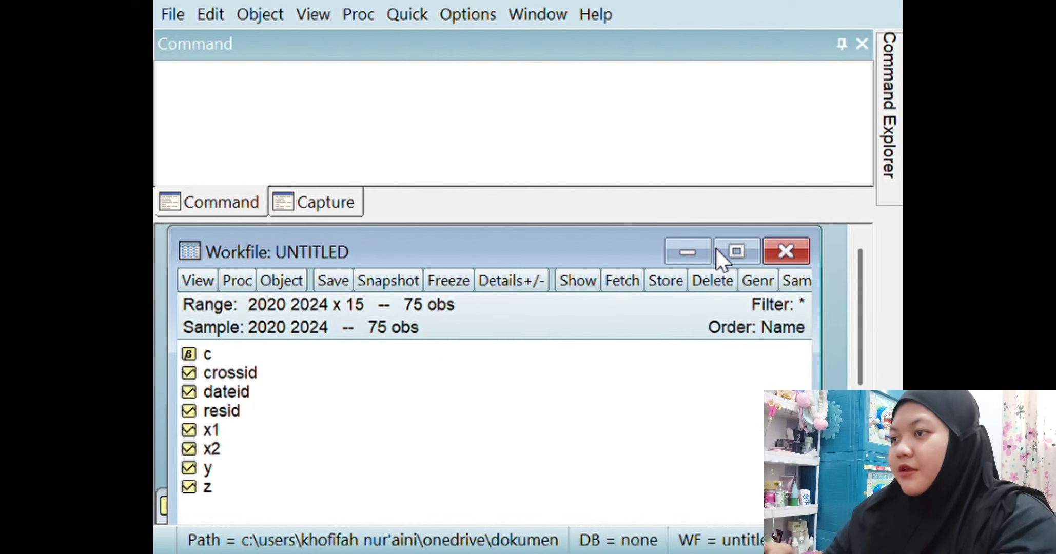
Estimate the panel equation of Z on X1 and X2 with cross-section fixed effects and run the redundant fixed effects test.
ctrl+click(216, 449)
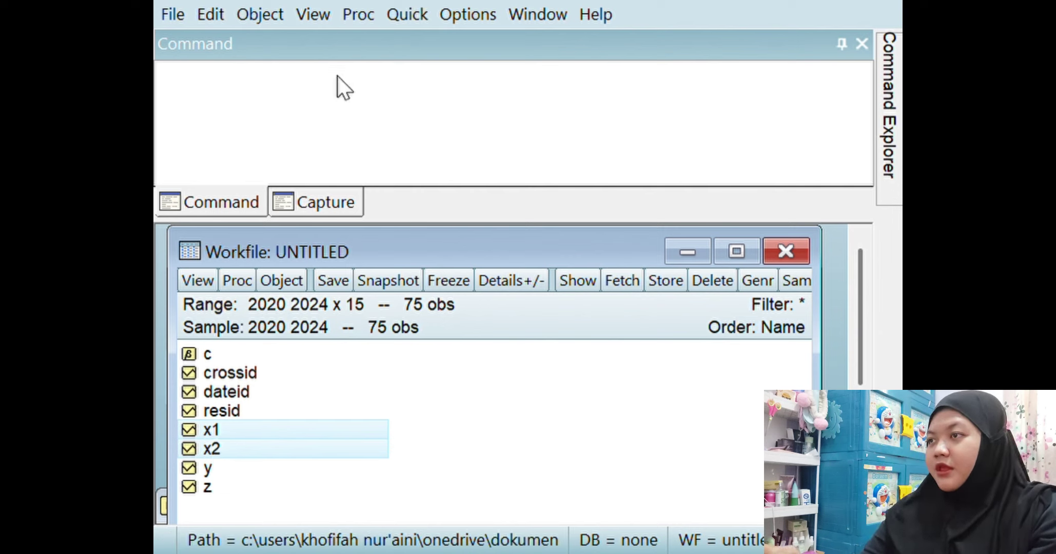
click(538, 124)
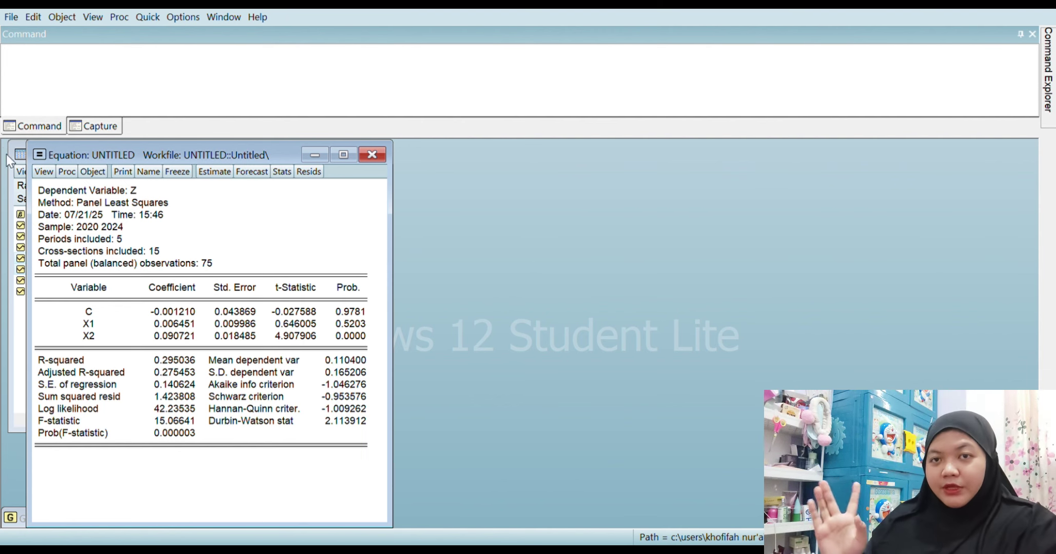
click(216, 173)
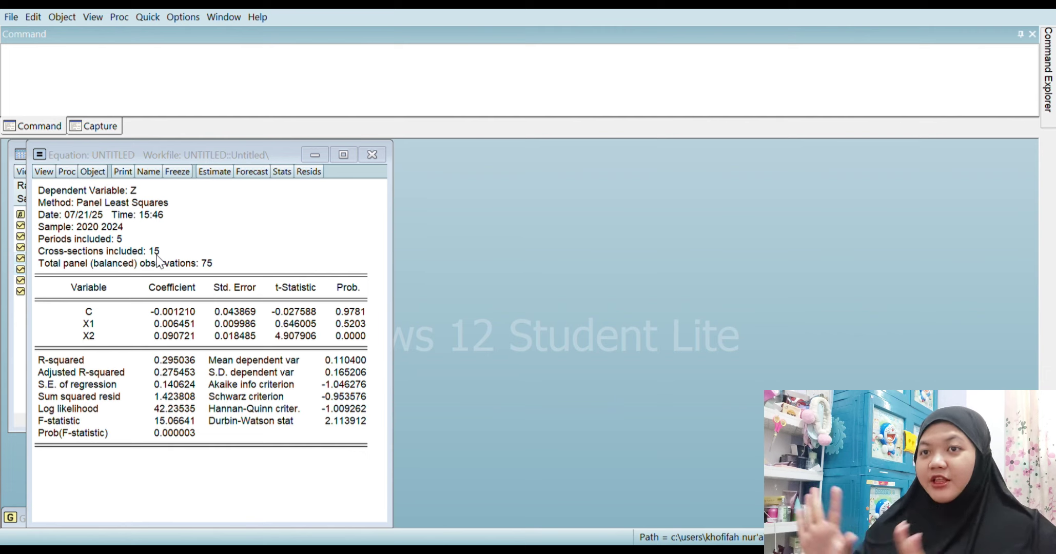
click(307, 503)
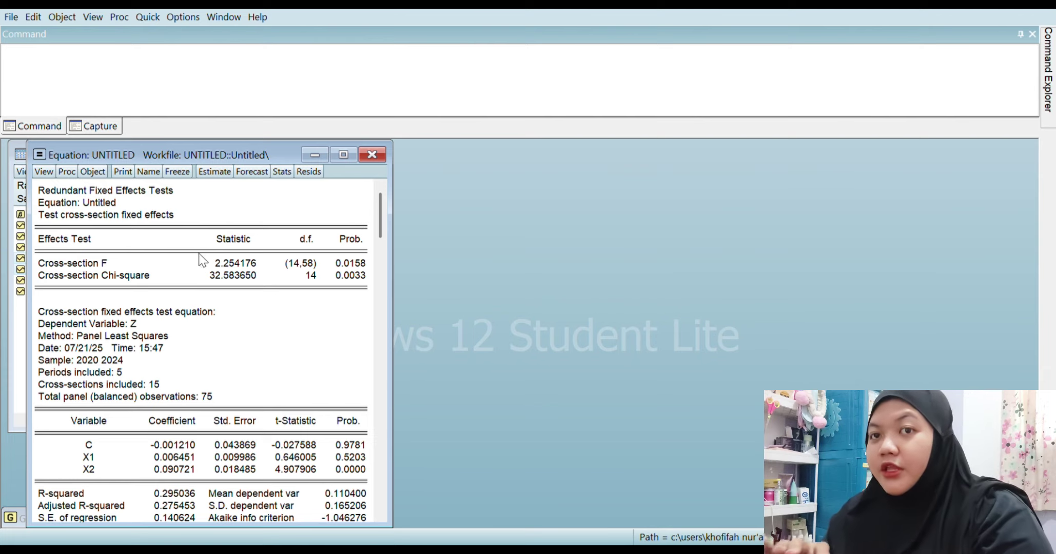
Re-estimate the Z equation with cross-section random effects and run the Hausman test.
click(209, 178)
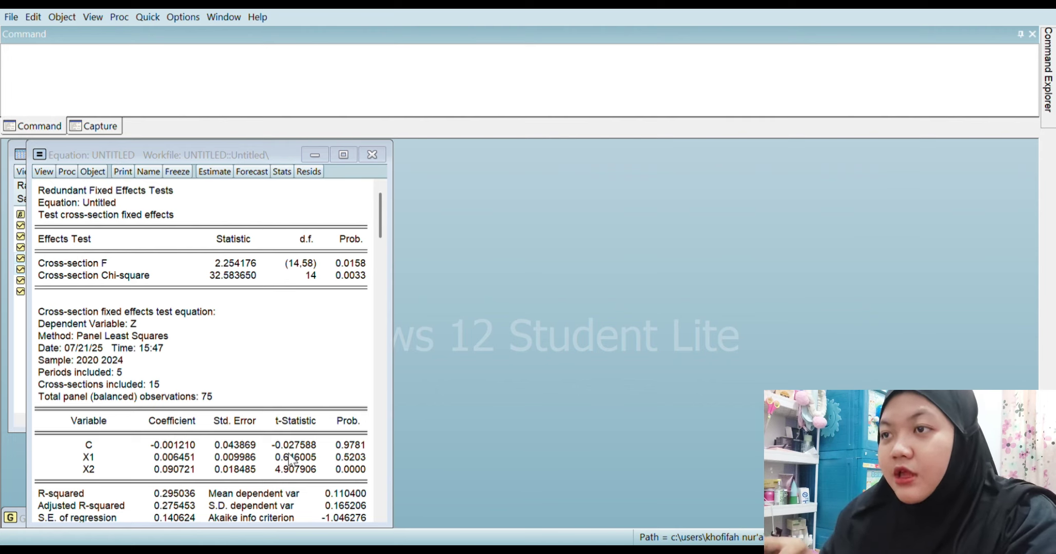
click(296, 481)
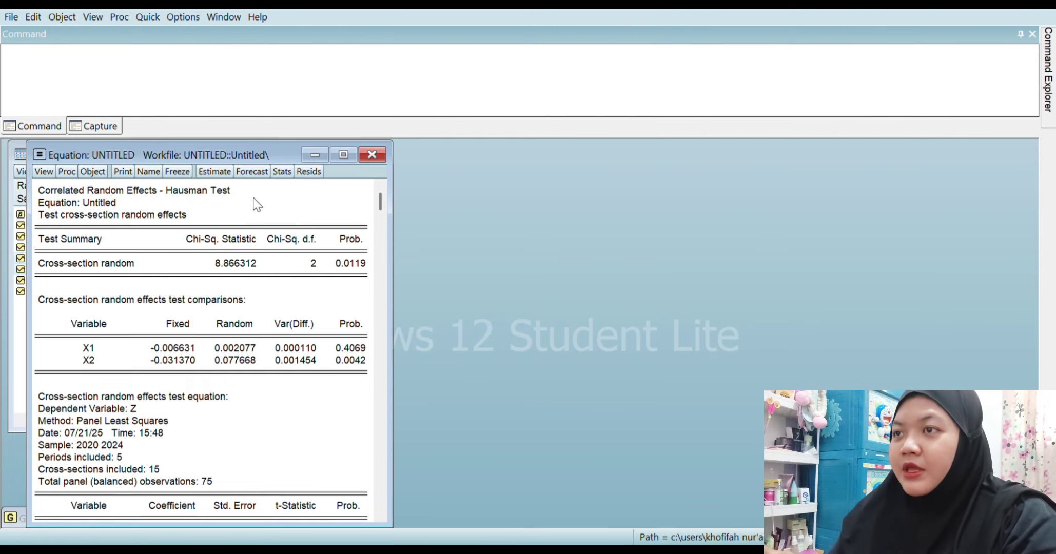
Re-estimate the Z equation for the Lagrange Multiplier tests for random effects, run them, and close the untitled equation.
click(213, 172)
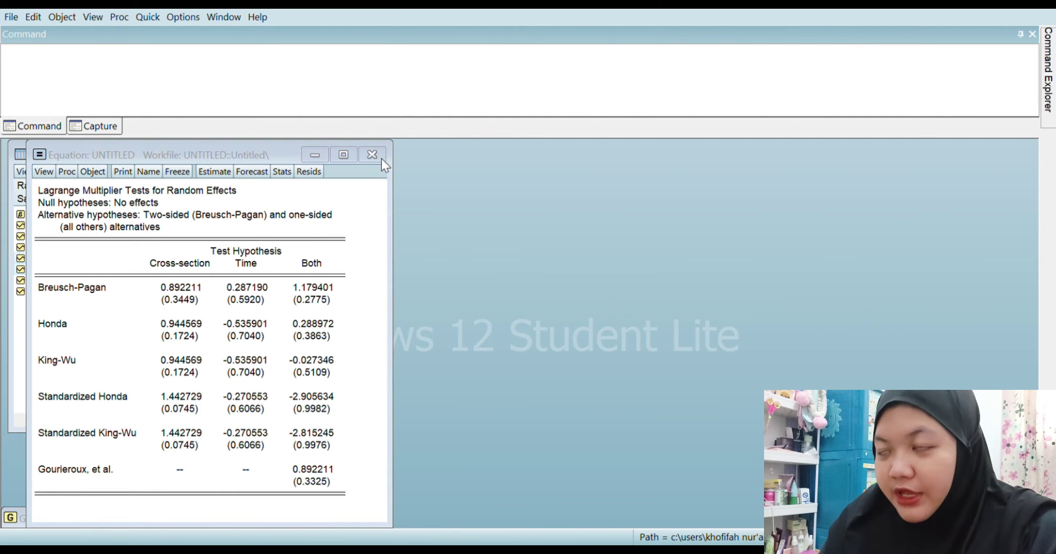
click(492, 308)
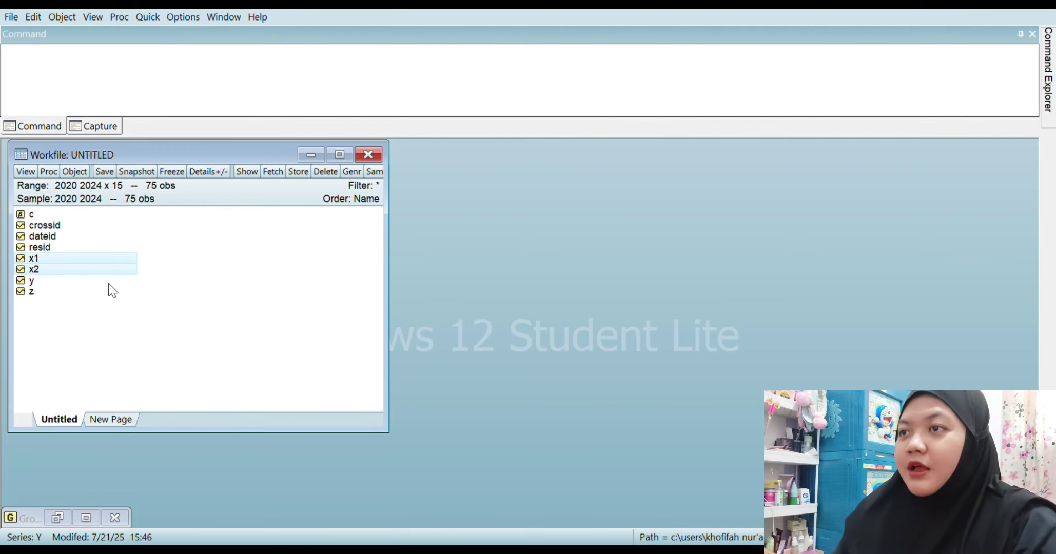
Estimate the panel equation of Y on X1, X2 and Z with cross-section fixed effects and run the redundant fixed effects test.
ctrl+click(84, 296)
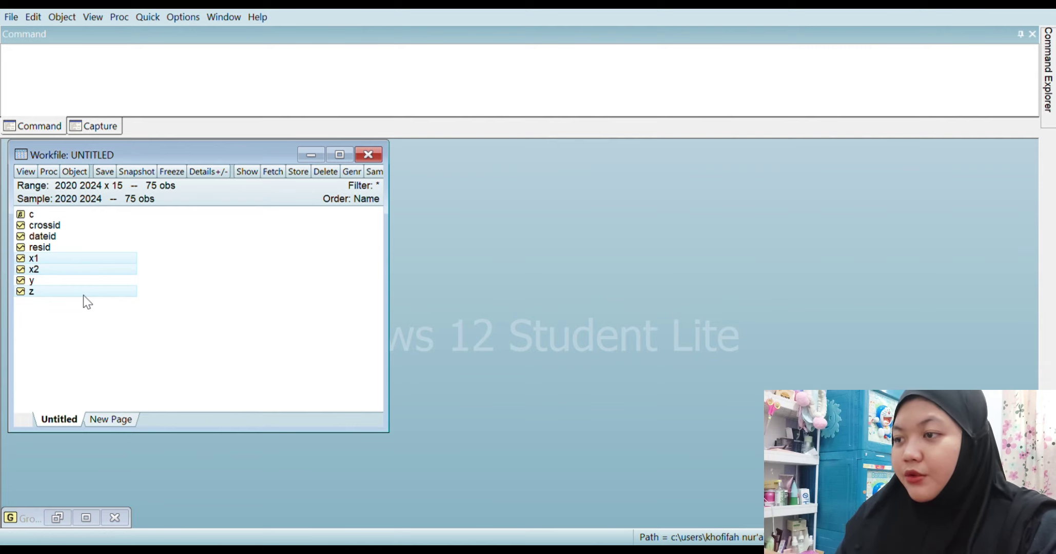
click(293, 326)
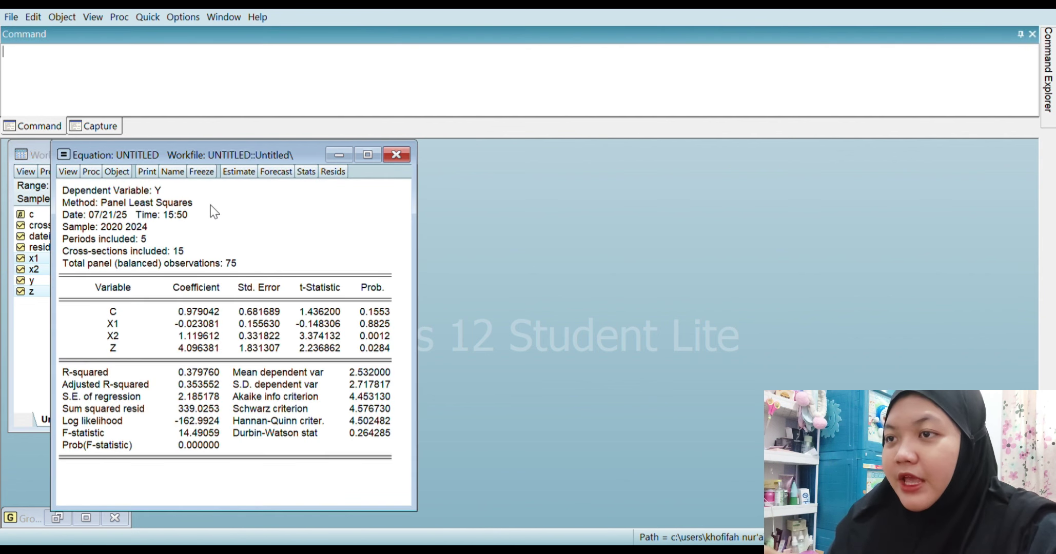
click(240, 173)
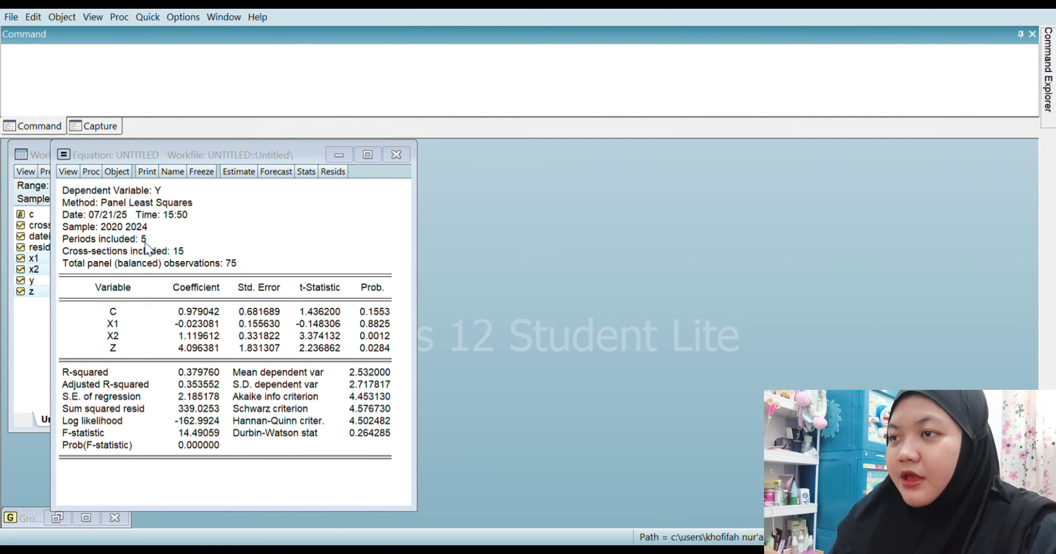
click(321, 505)
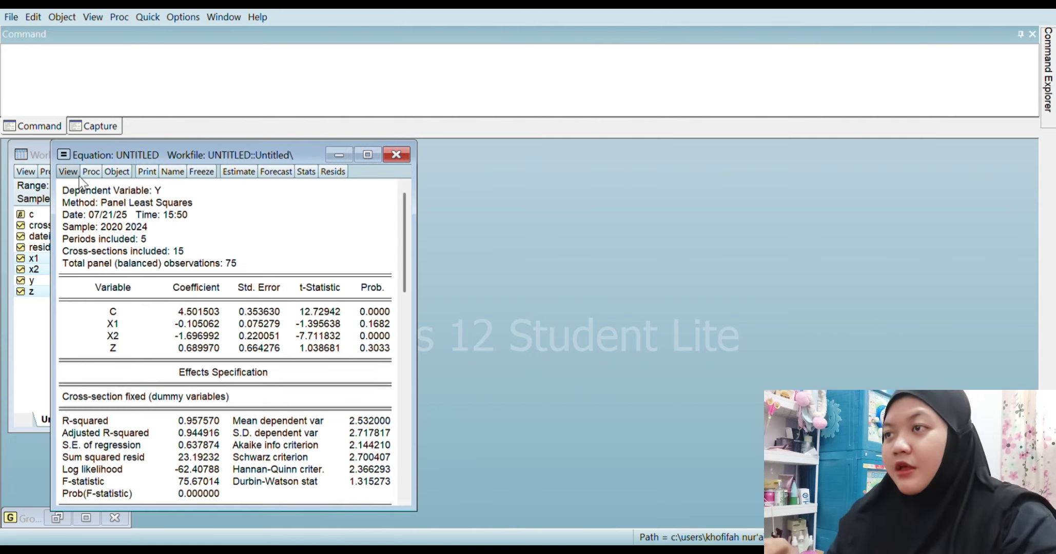
click(331, 334)
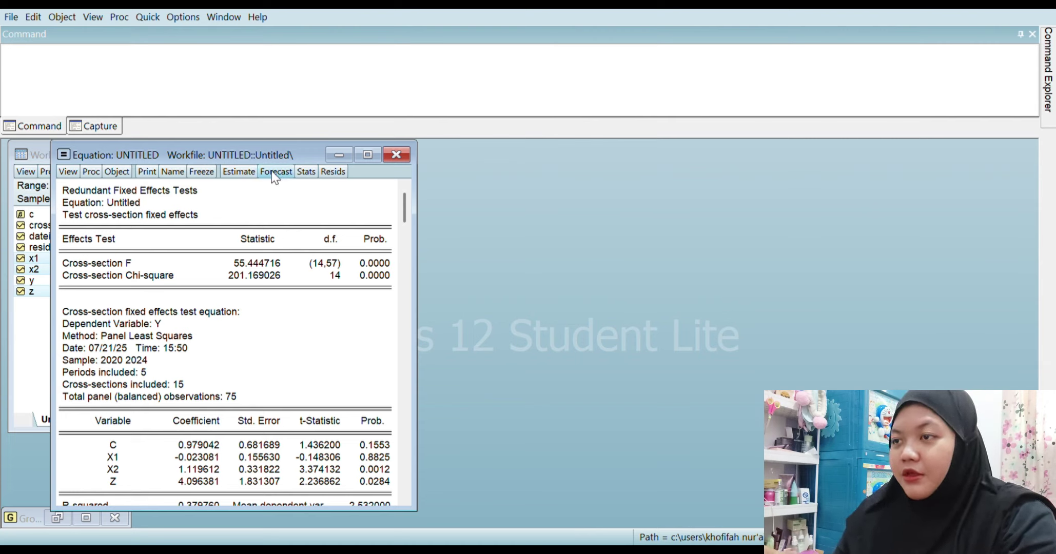
Re-estimate the Y equation with cross-section random effects and run the Hausman test.
click(251, 175)
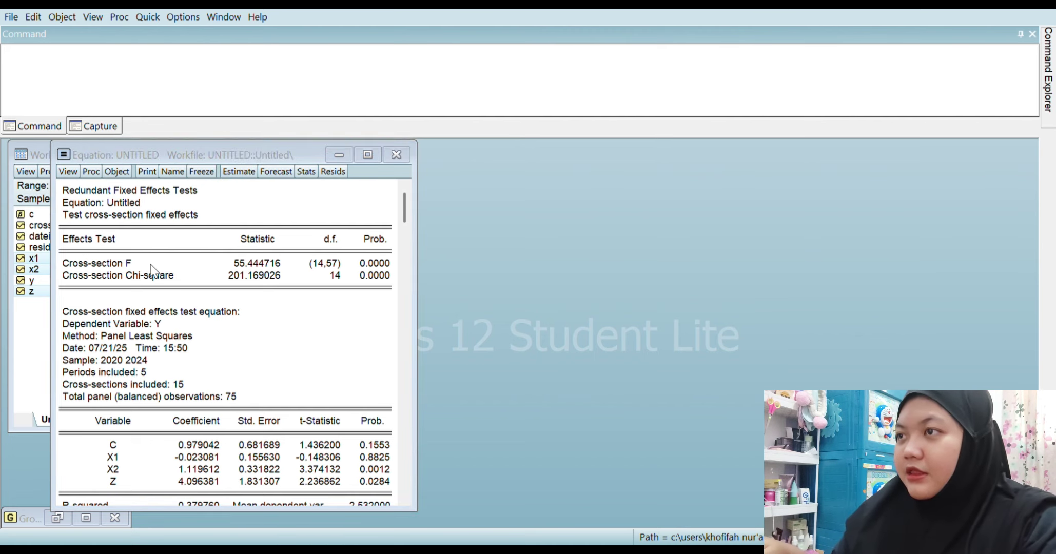
click(321, 497)
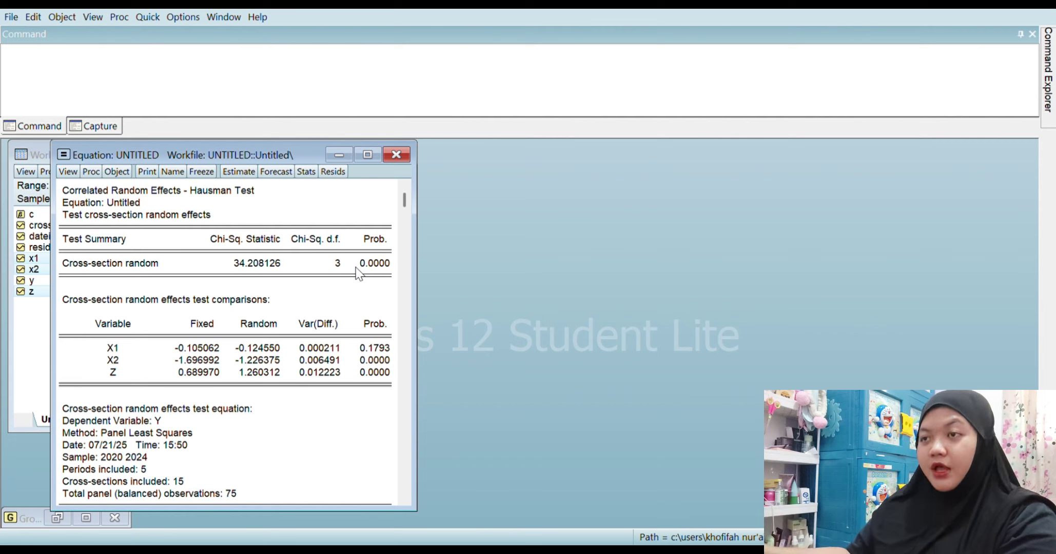
Display the cross-section random effects estimation of the Y equation again and close the untitled equation.
click(250, 174)
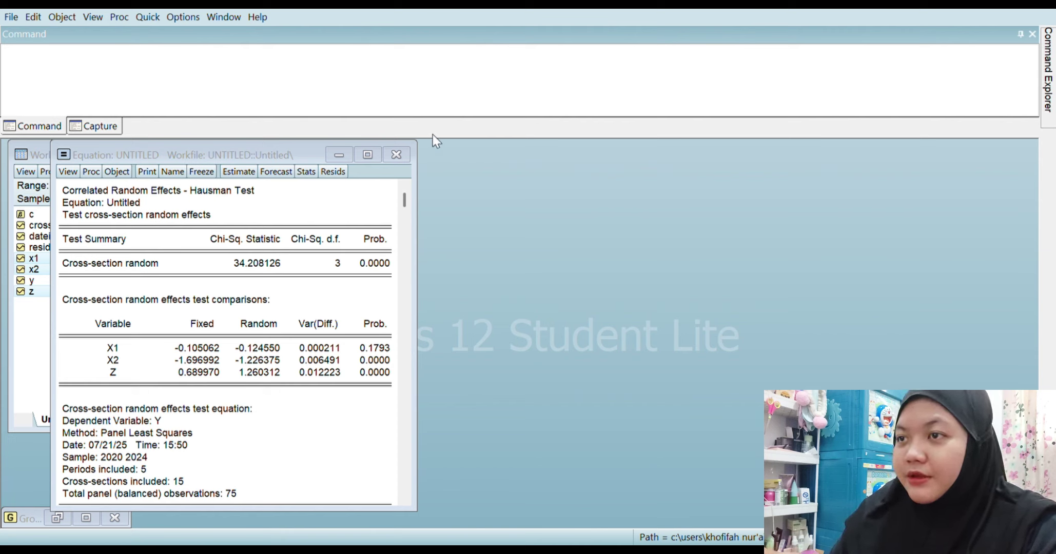
key(Return)
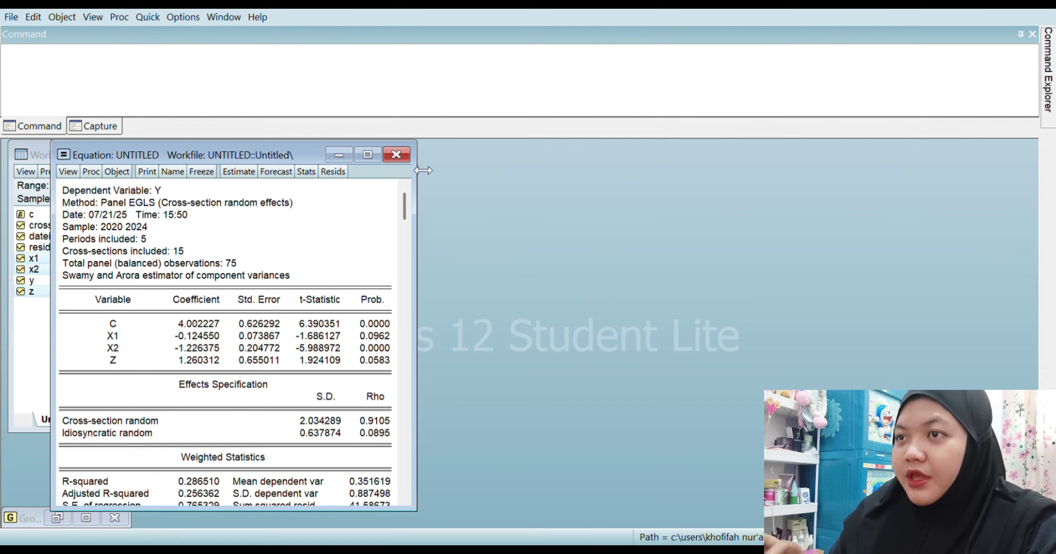
click(404, 160)
click(489, 305)
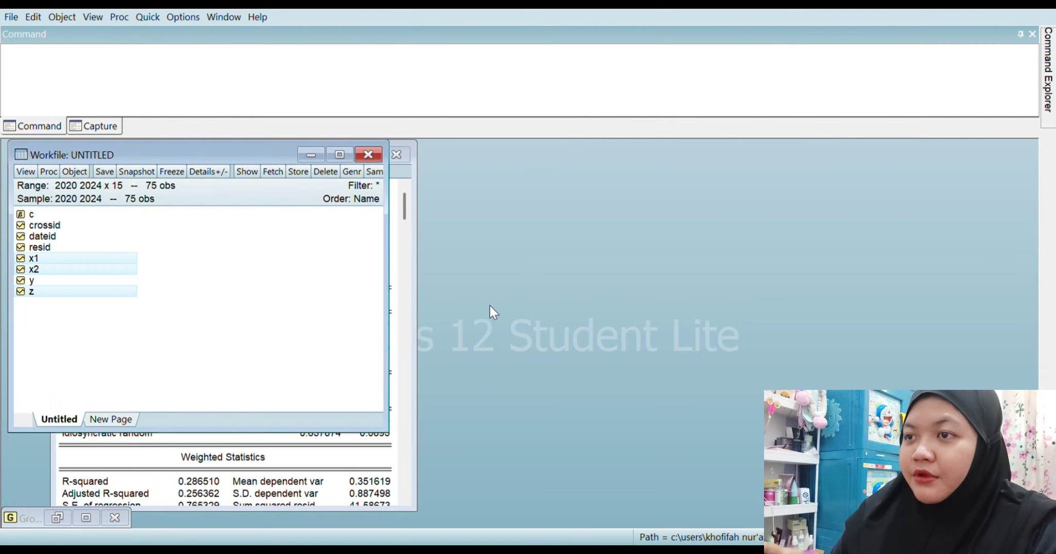
Estimate the panel equation of Z on X1 and X2 with cross-section fixed effects, close it, and add z to the selected series.
click(205, 319)
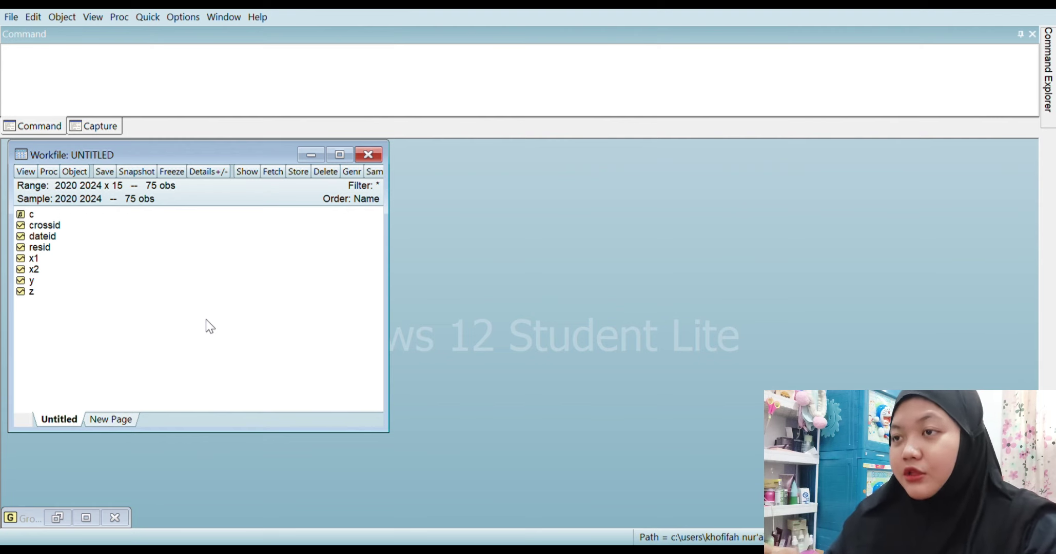
ctrl+click(75, 264)
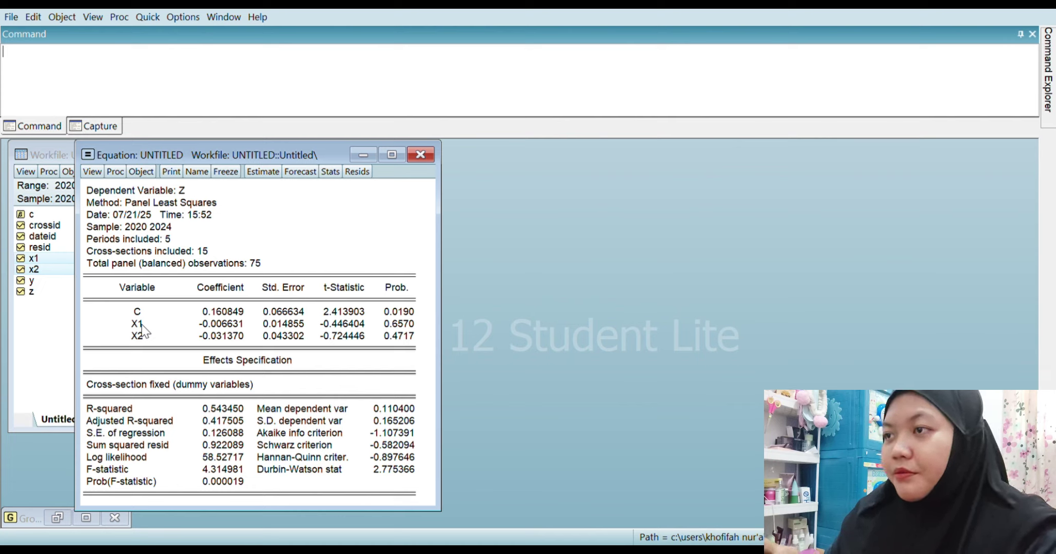
click(419, 154)
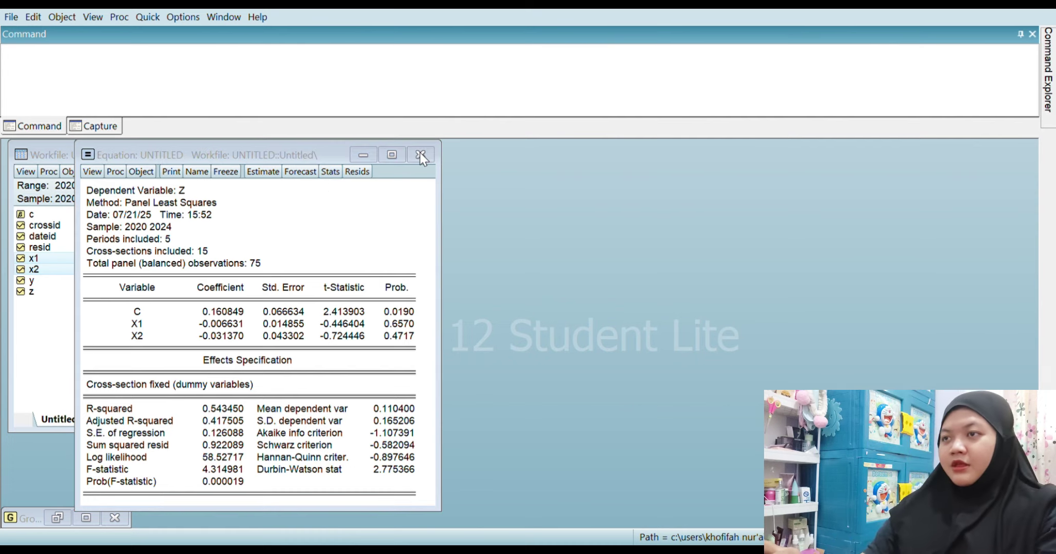
click(488, 308)
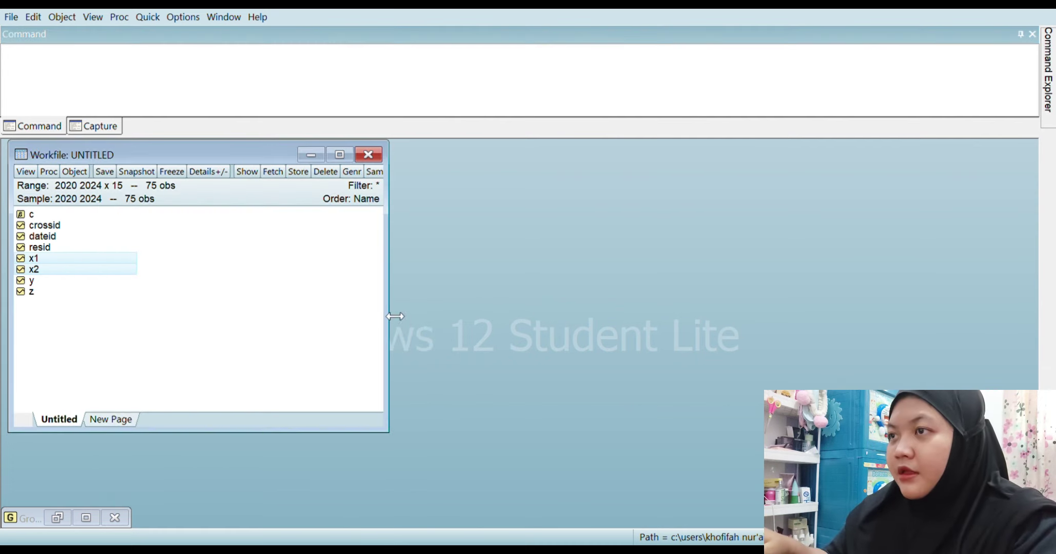
ctrl+click(51, 295)
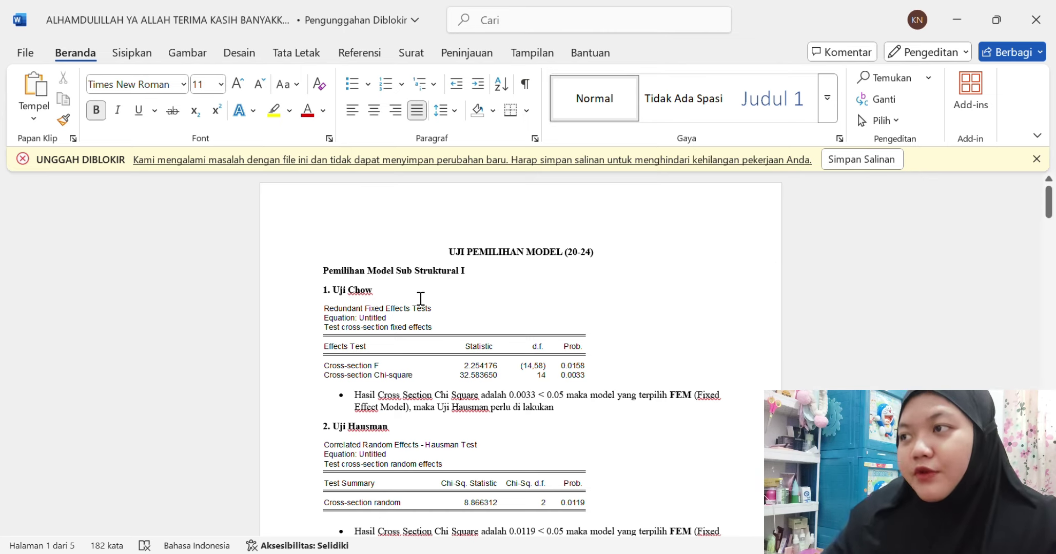
Switch to the Word document and review the Chow and Hausman model selection tests for substructural models I and II.
scroll(378, 326, down, 2)
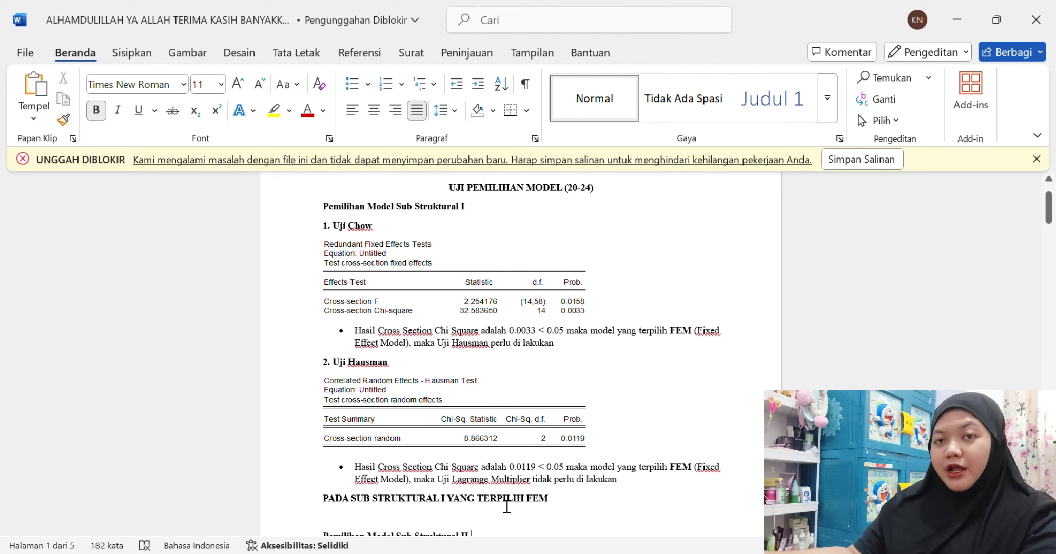
scroll(552, 504, down, 8)
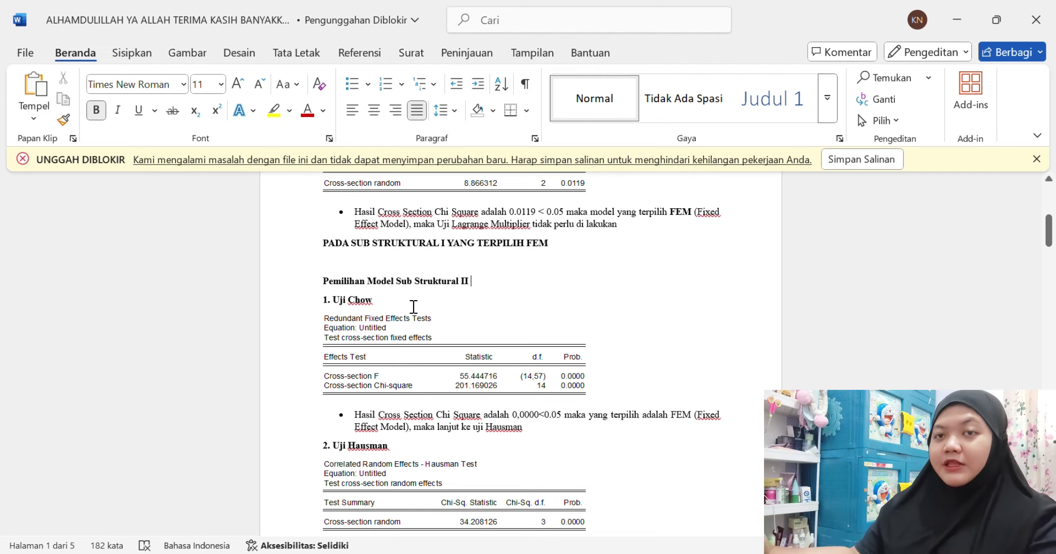
scroll(414, 307, down, 2)
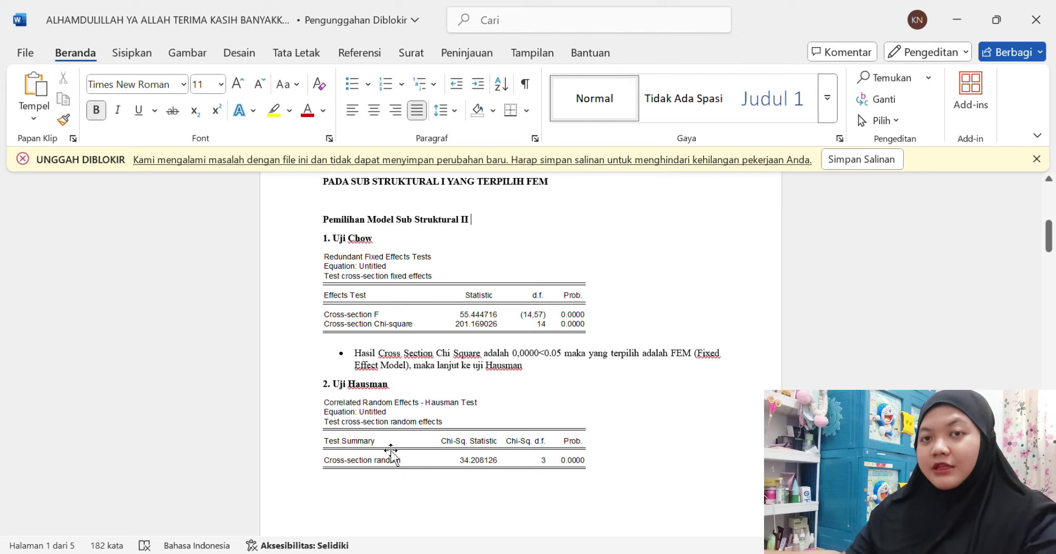
scroll(392, 479, down, 10)
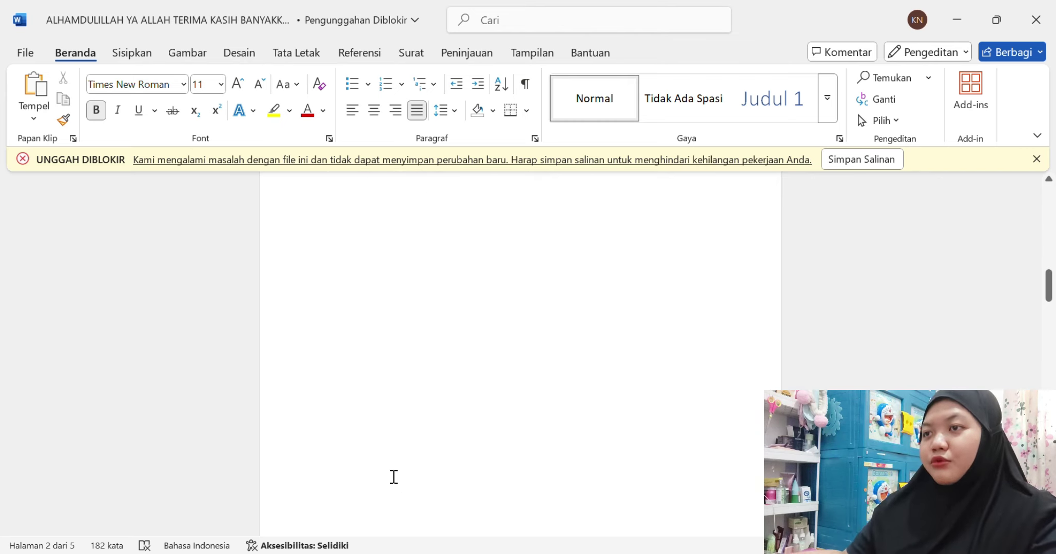
Examine the hypothesis test section of the document: t-test, F-test and coefficient of determination for substructural models I and II.
scroll(394, 478, down, 5)
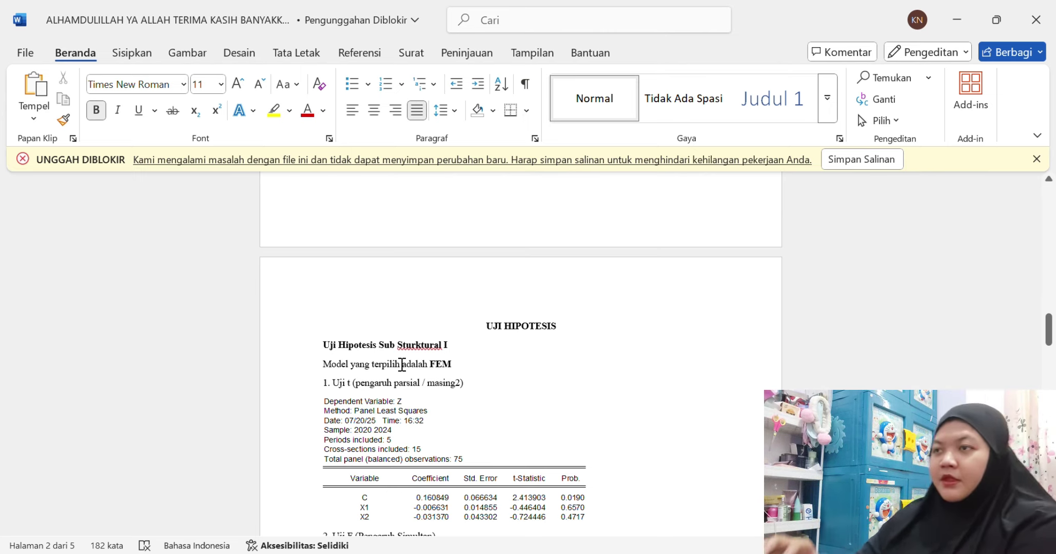
scroll(402, 364, down, 8)
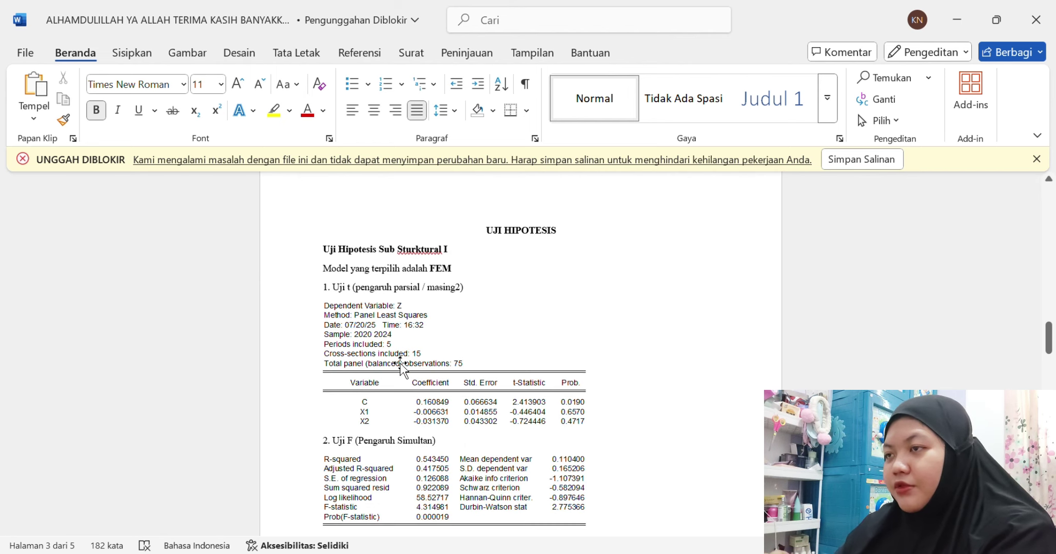
scroll(401, 364, down, 1)
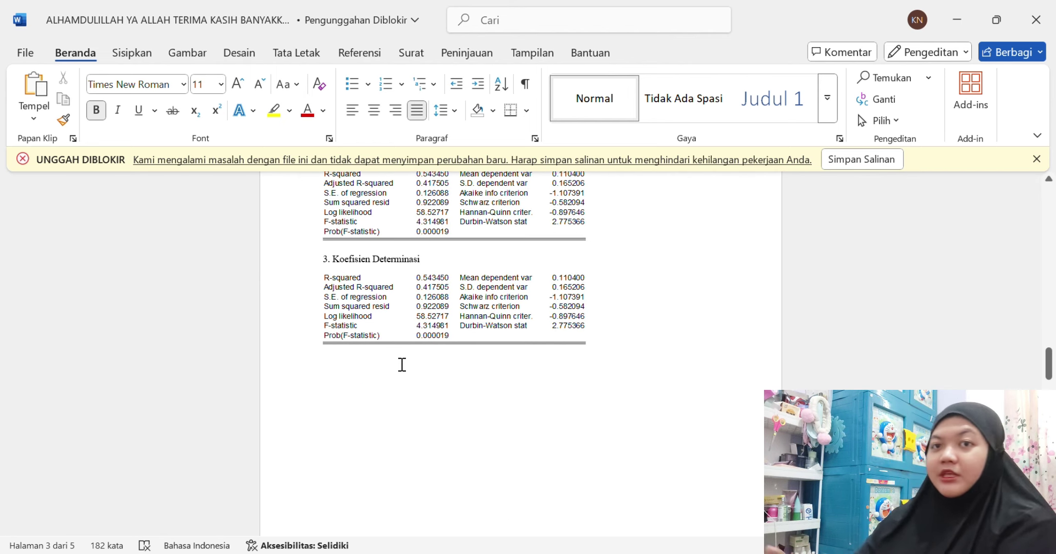
scroll(402, 364, up, 9)
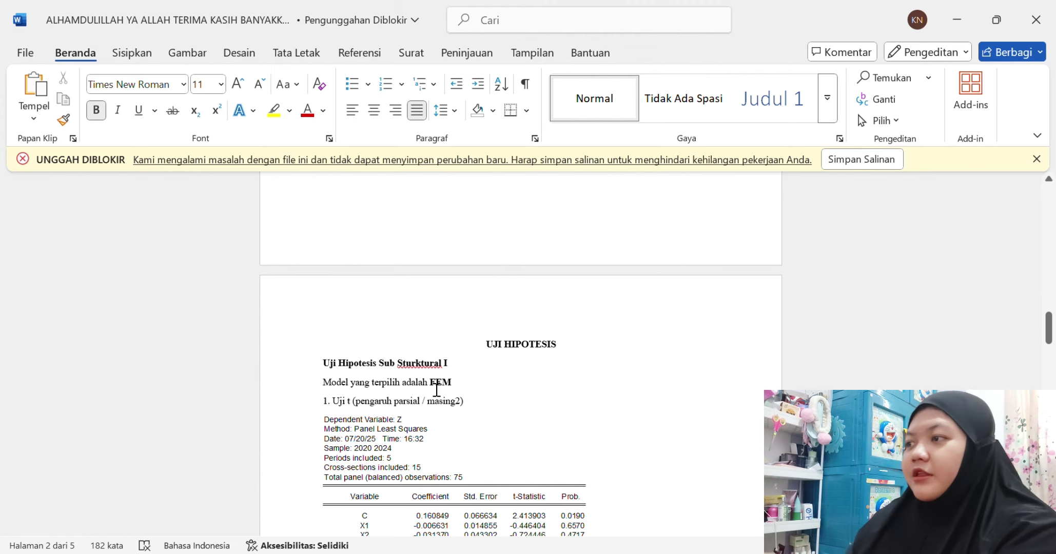
scroll(436, 390, down, 6)
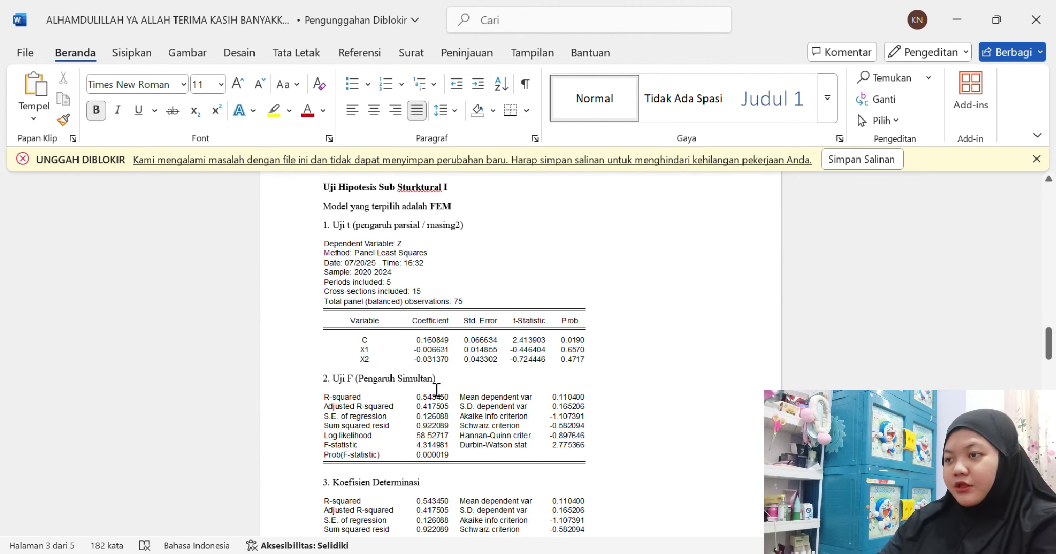
scroll(437, 390, down, 15)
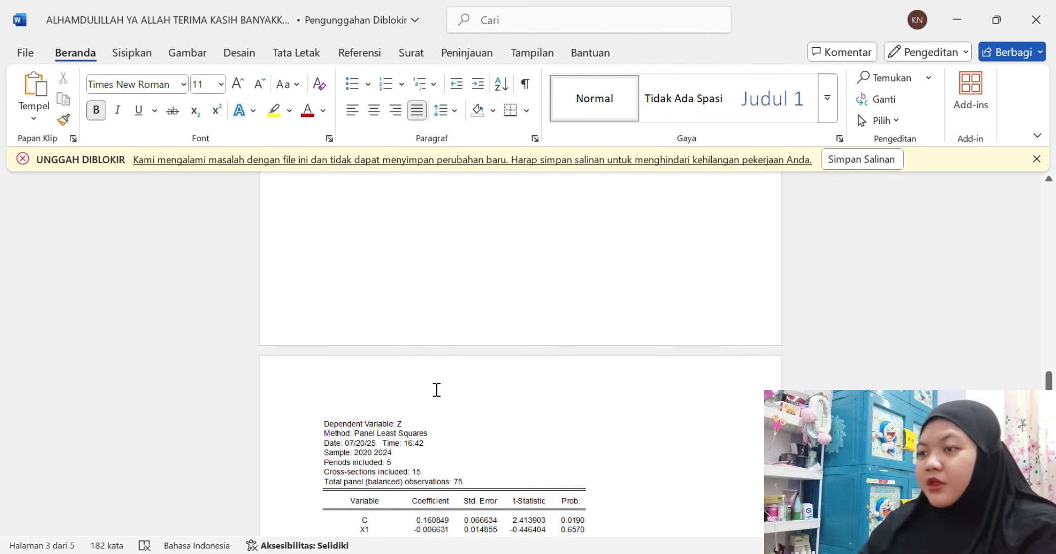
scroll(436, 392, down, 1)
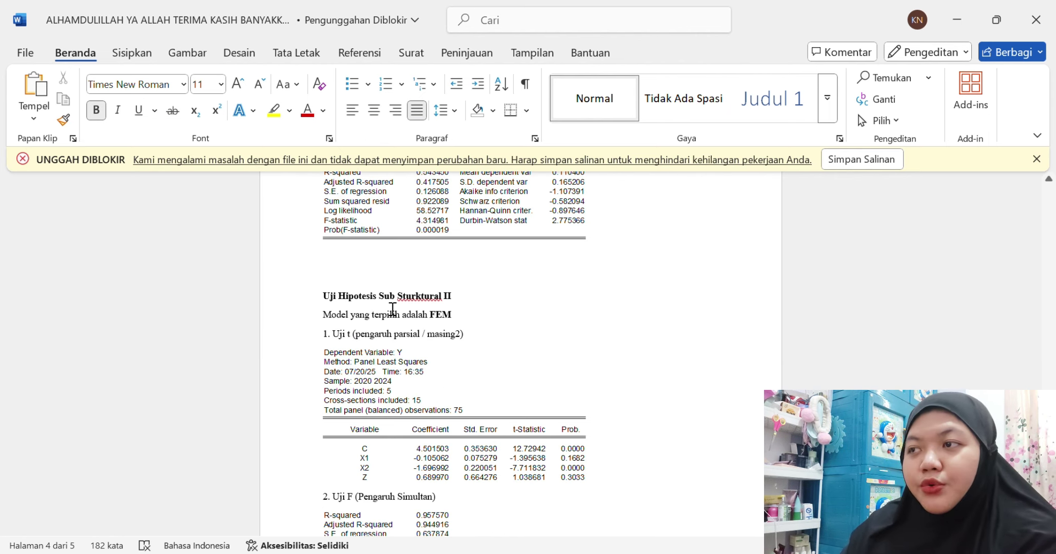
scroll(514, 370, down, 6)
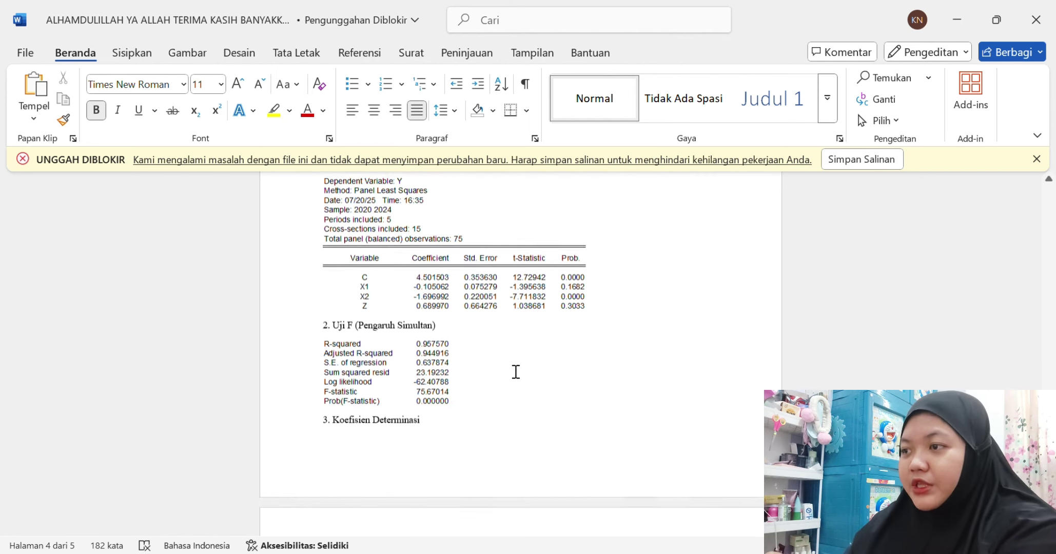
scroll(515, 372, up, 15)
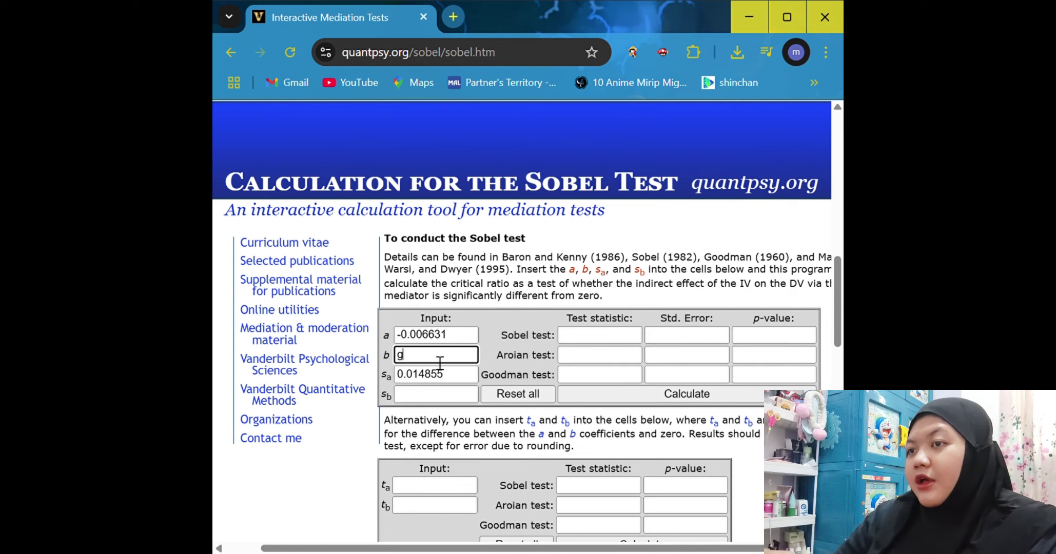
Clear the stray character in the b input of the Sobel test calculator and set b to 0.689970.
key(BackSpace)
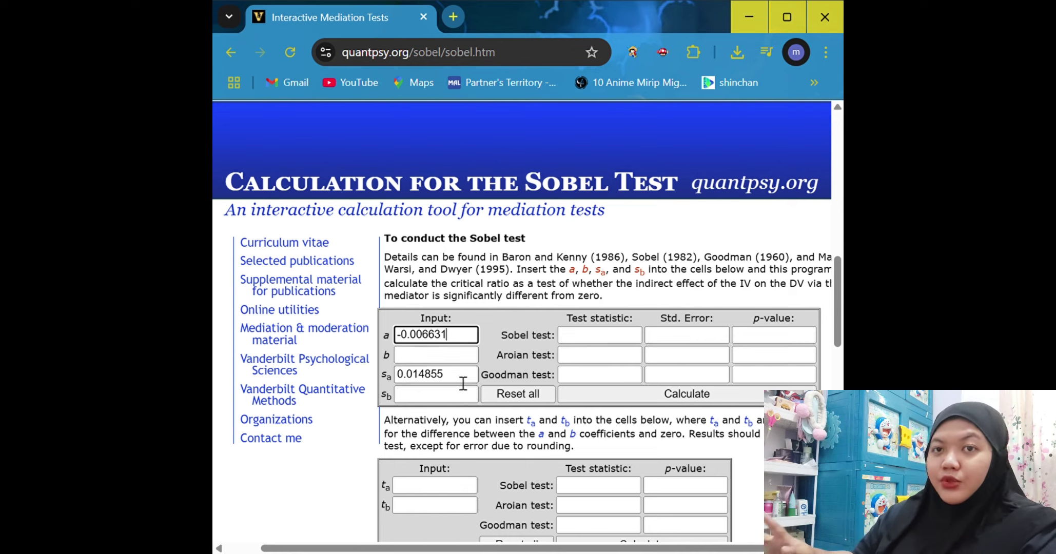
click(463, 380)
click(444, 362)
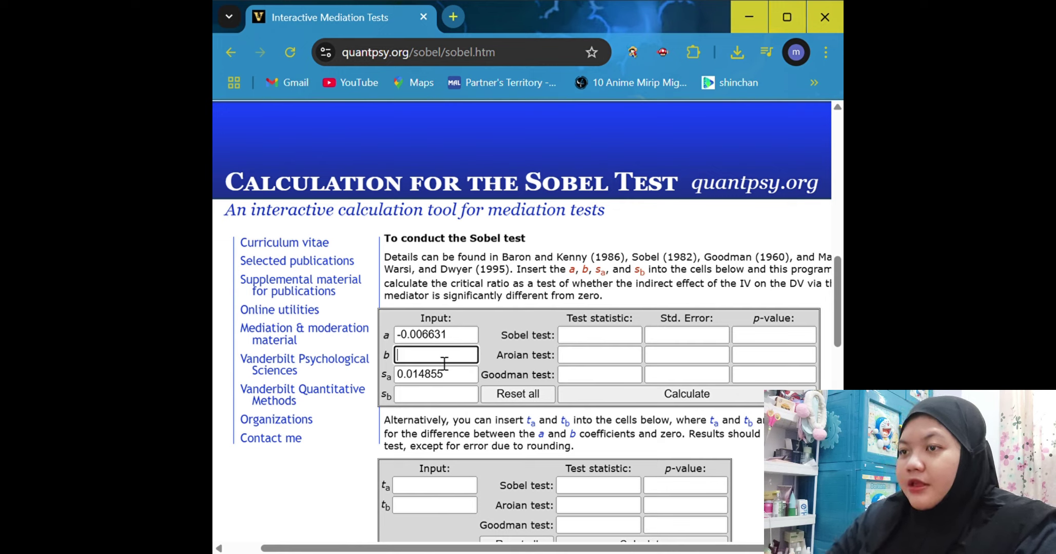
text(0)
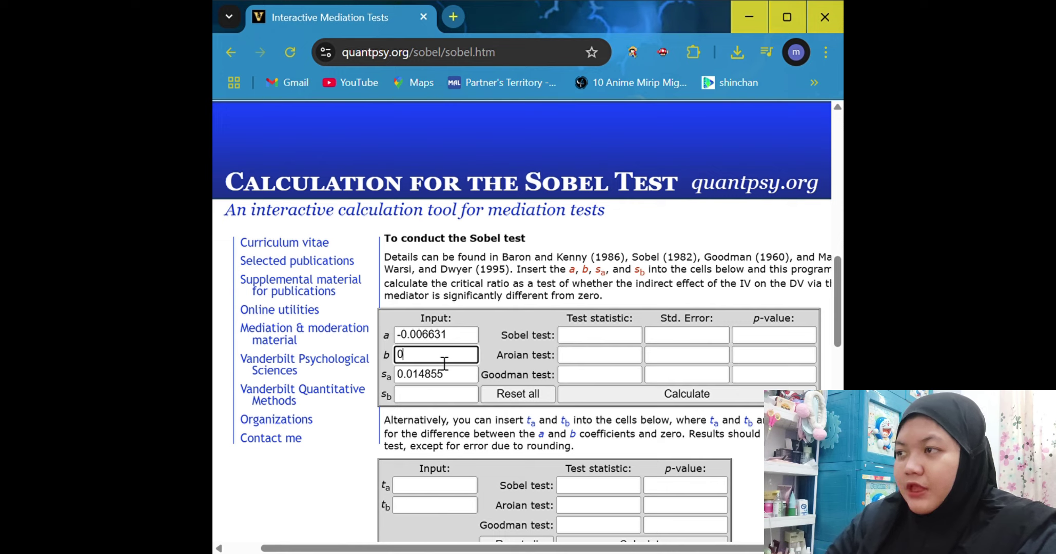
text(.)
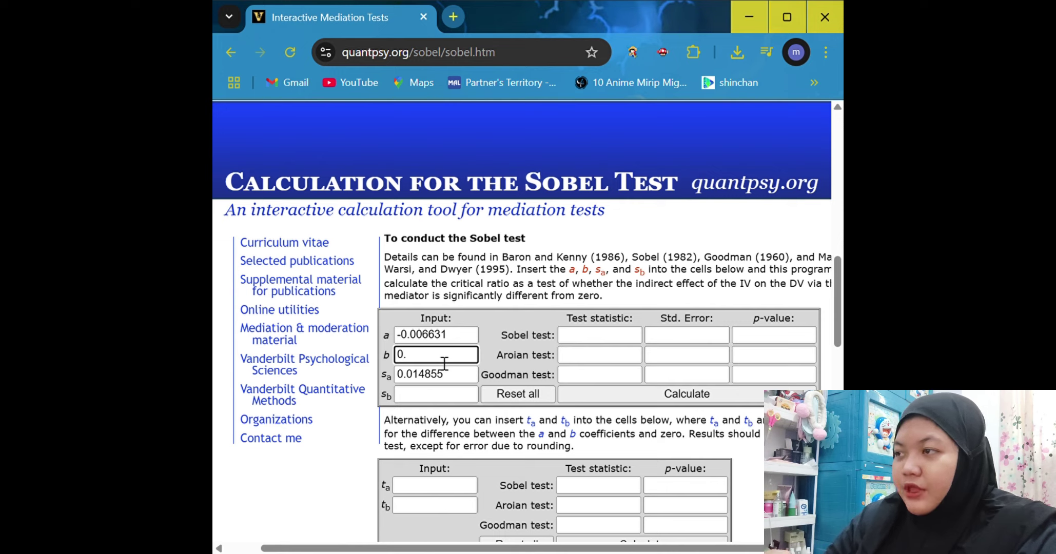
text(68)
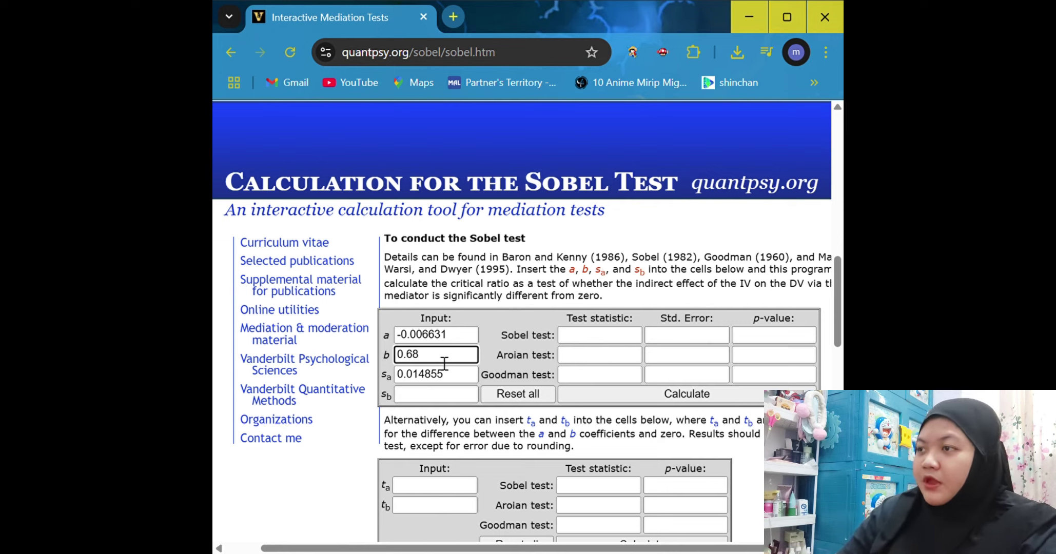
text(9970)
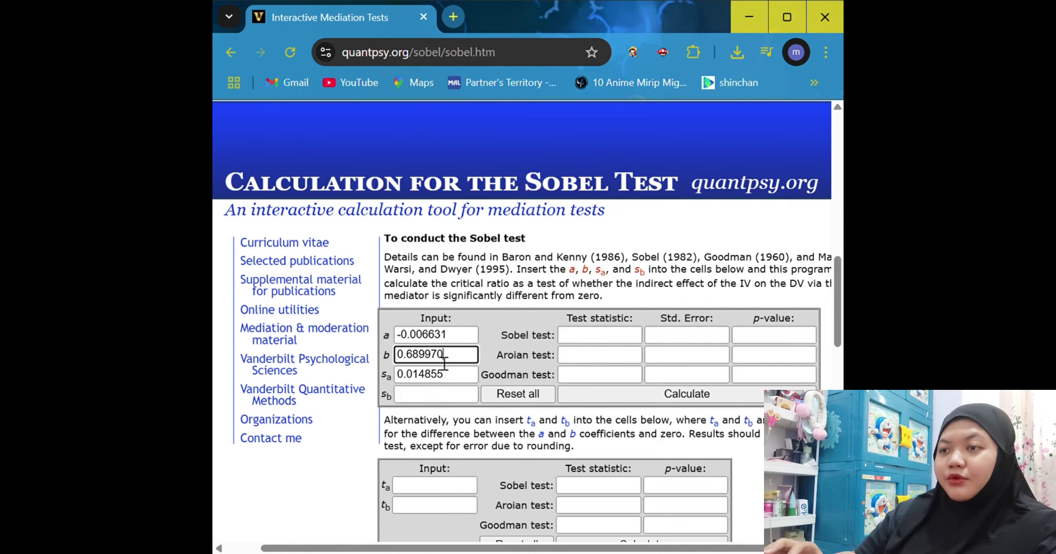
Set the standard error sb to 0.664276 and calculate the Sobel, Aroian and Goodman tests.
click(446, 397)
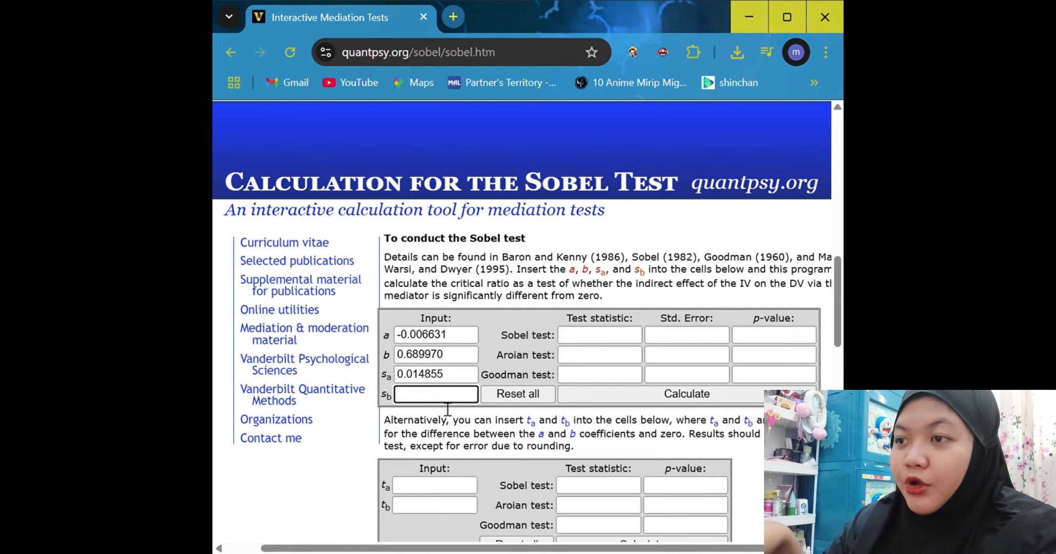
text(0)
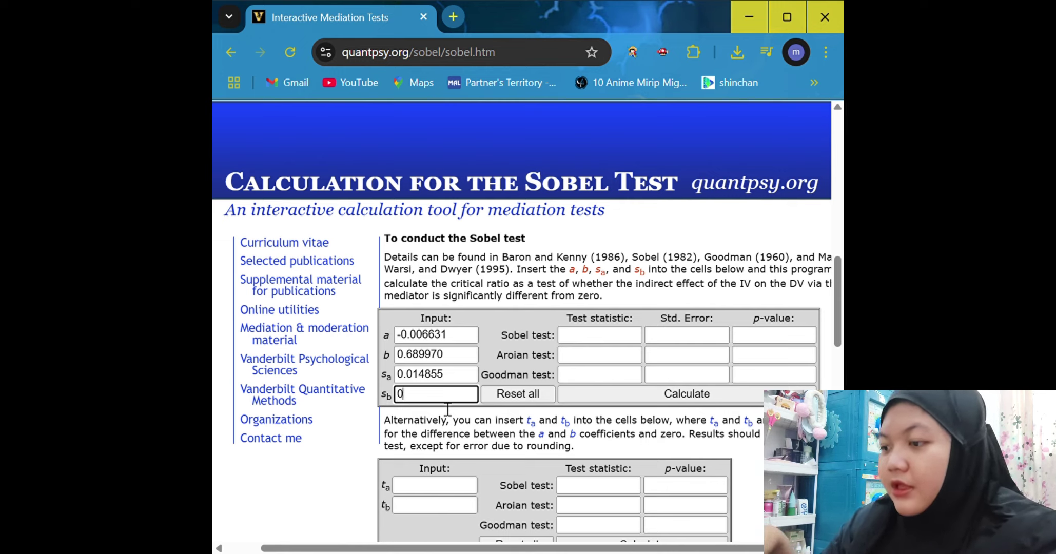
text(.66)
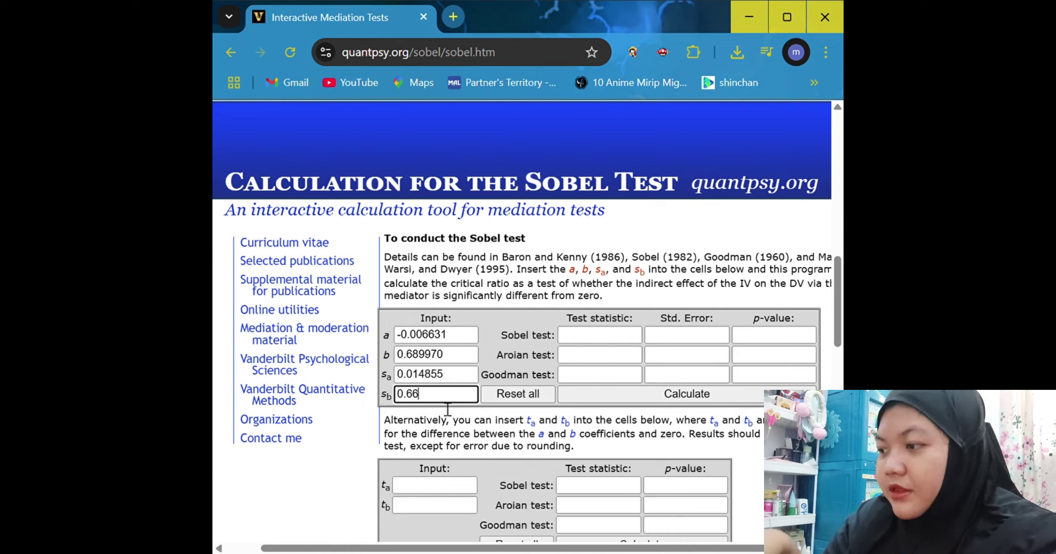
text(42)
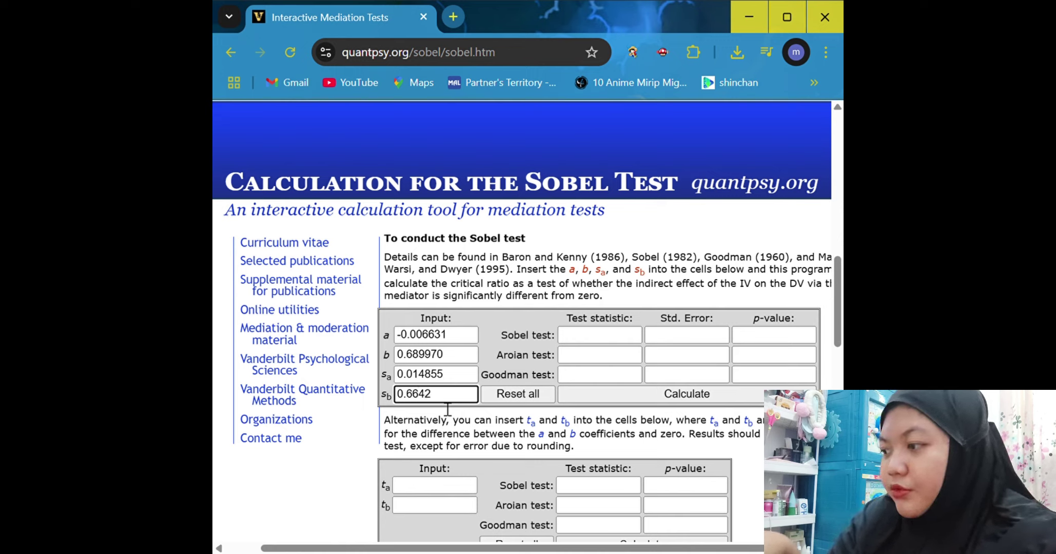
text(76)
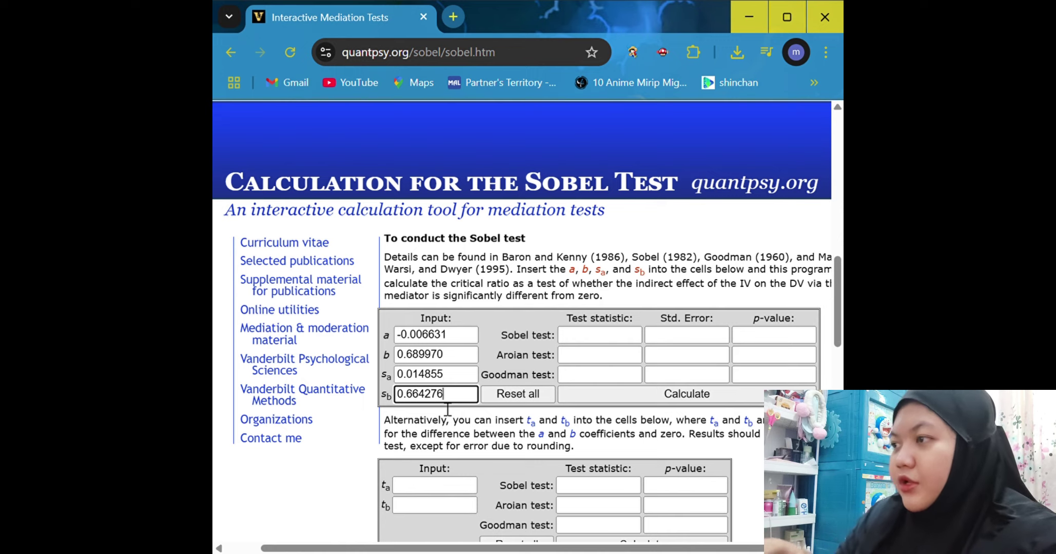
click(748, 400)
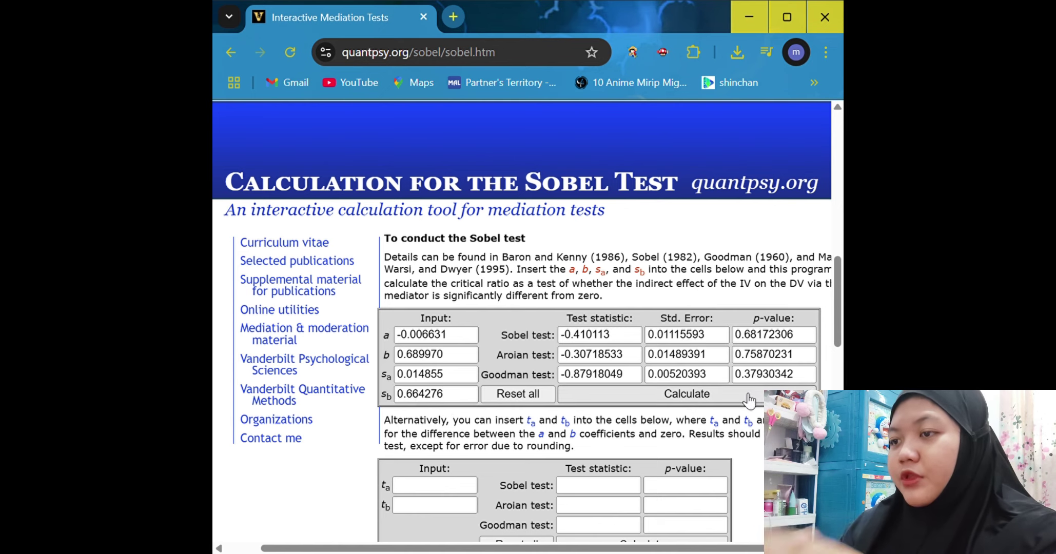
Capture a screen snip of the Sobel test calculator's input and result table.
scroll(749, 400, up, 2)
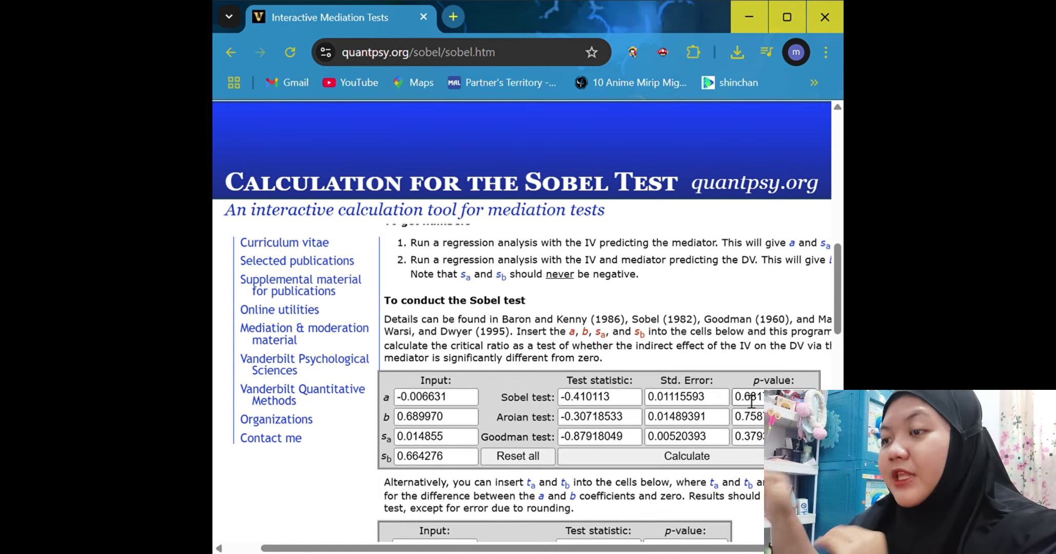
scroll(751, 400, up, 1)
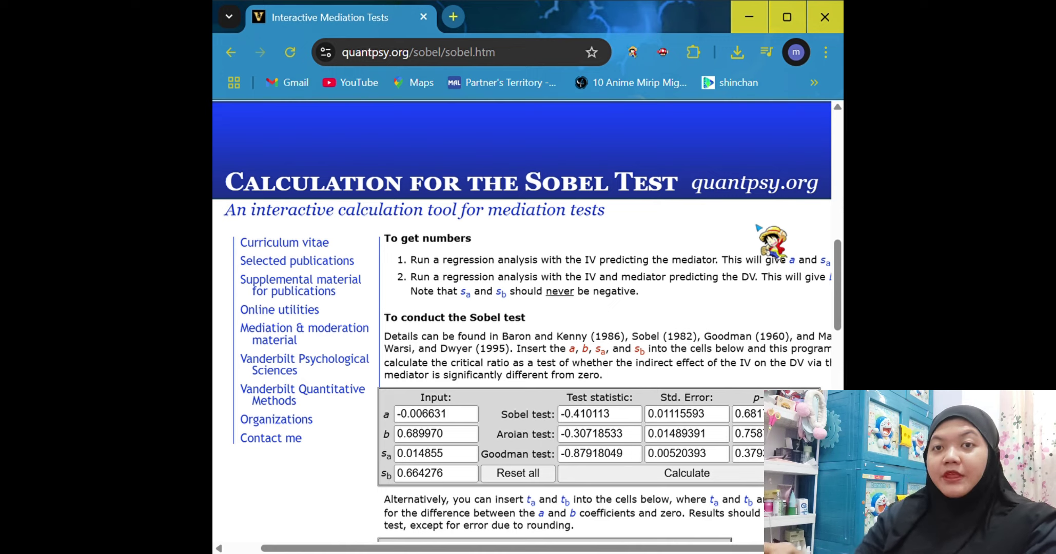
key(super+shift+s)
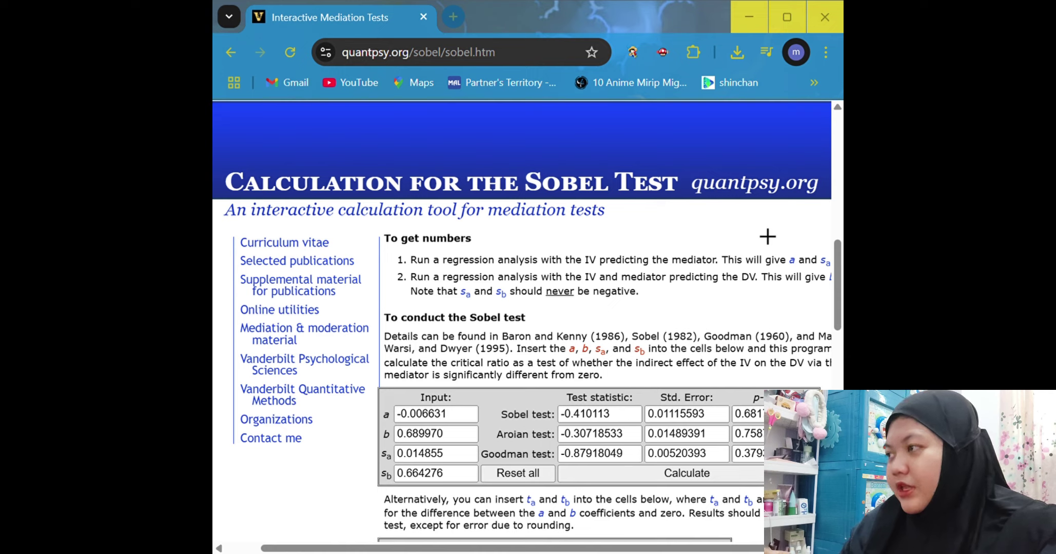
drag(387, 400, 474, 398)
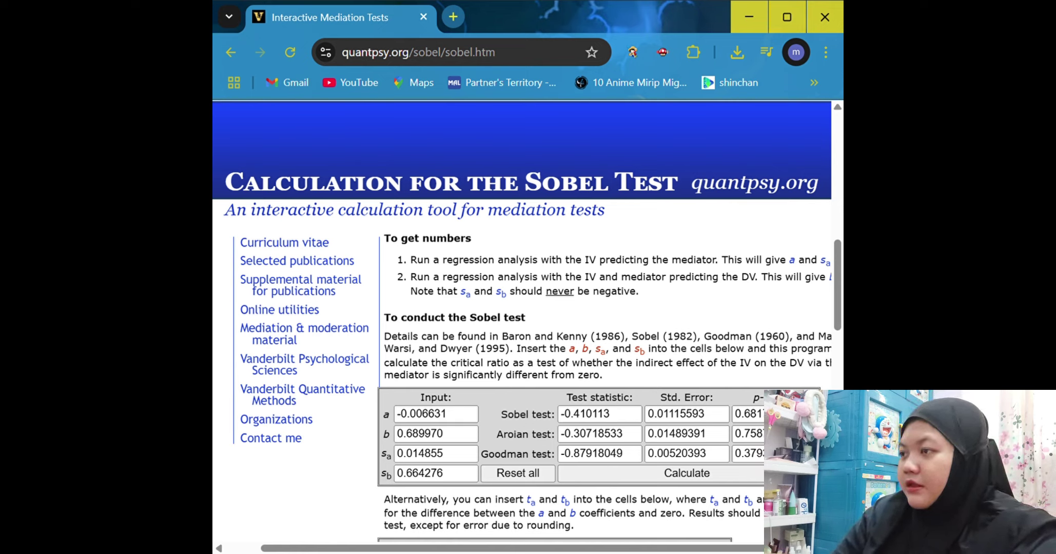
key(alt+Tab)
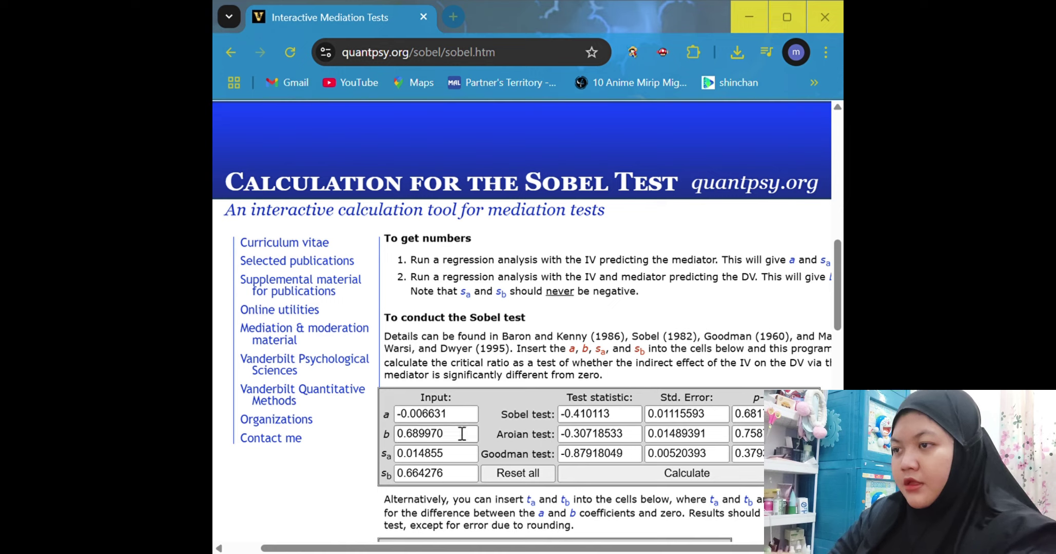
Clear the previous values of the sa and a inputs in the Sobel test calculator.
click(463, 421)
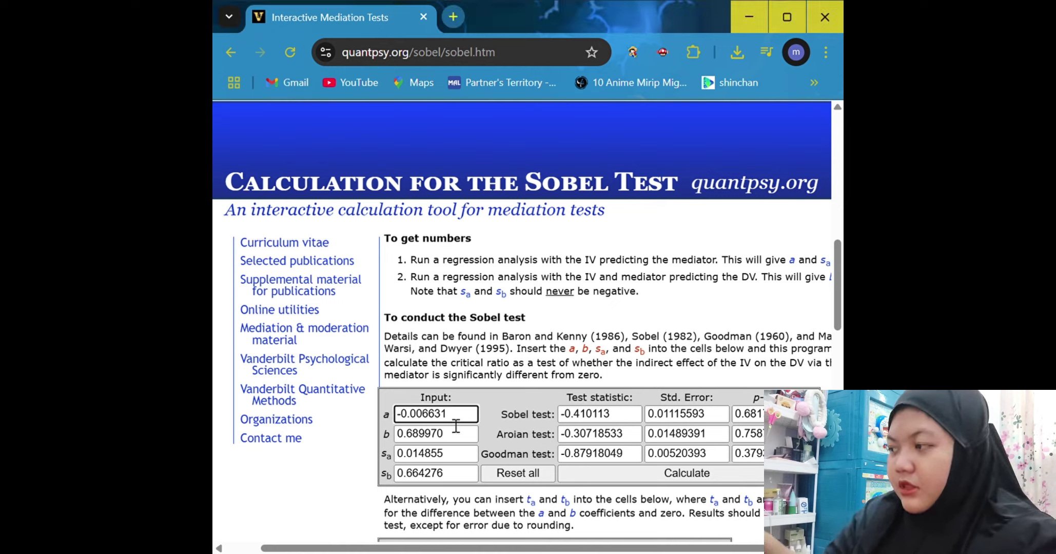
click(456, 462)
drag(457, 462, 398, 454)
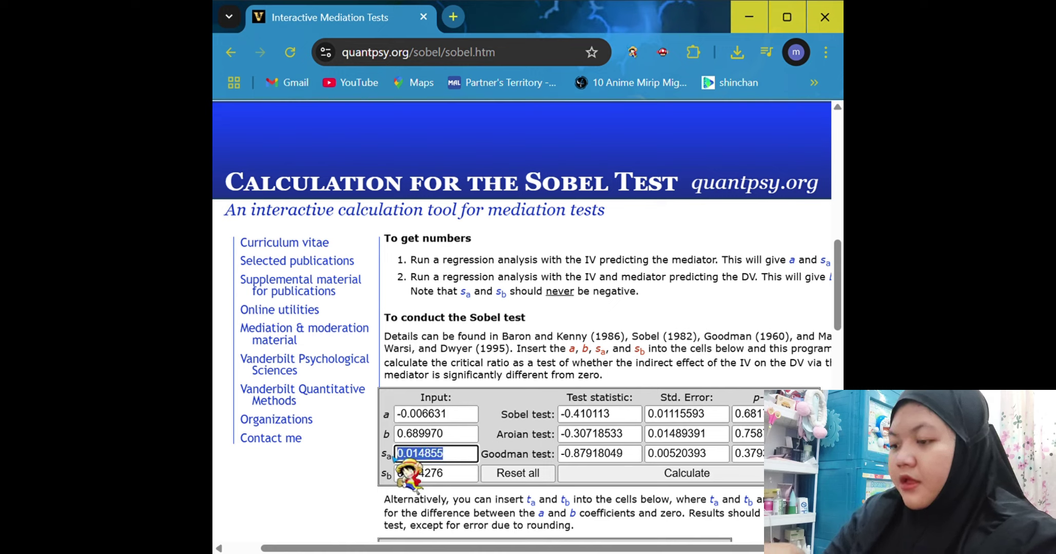
key(BackSpace)
drag(460, 414, 383, 429)
key(BackSpace)
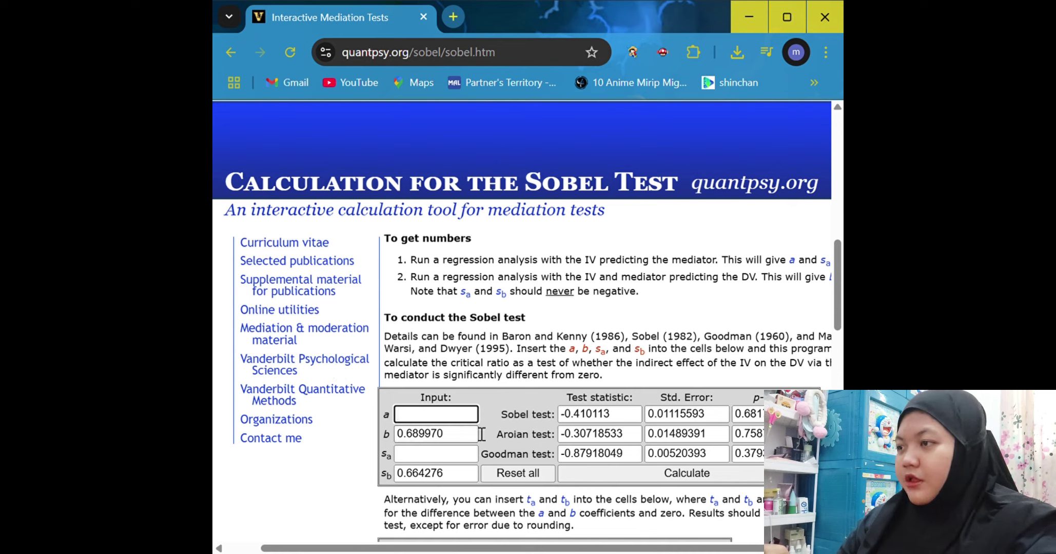
Set the coefficient a to -1.689970 in the Sobel test calculator.
text(-1)
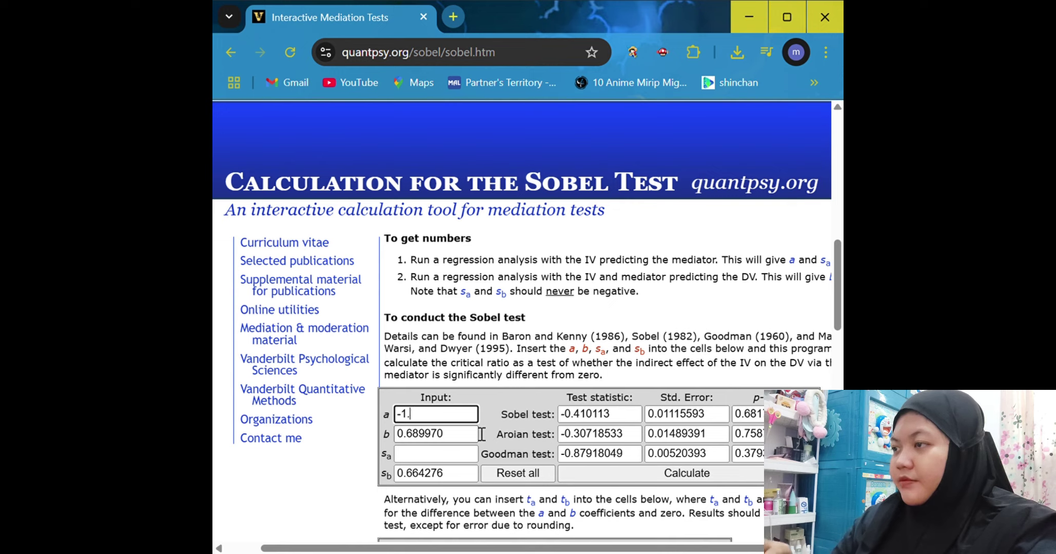
text(.699)
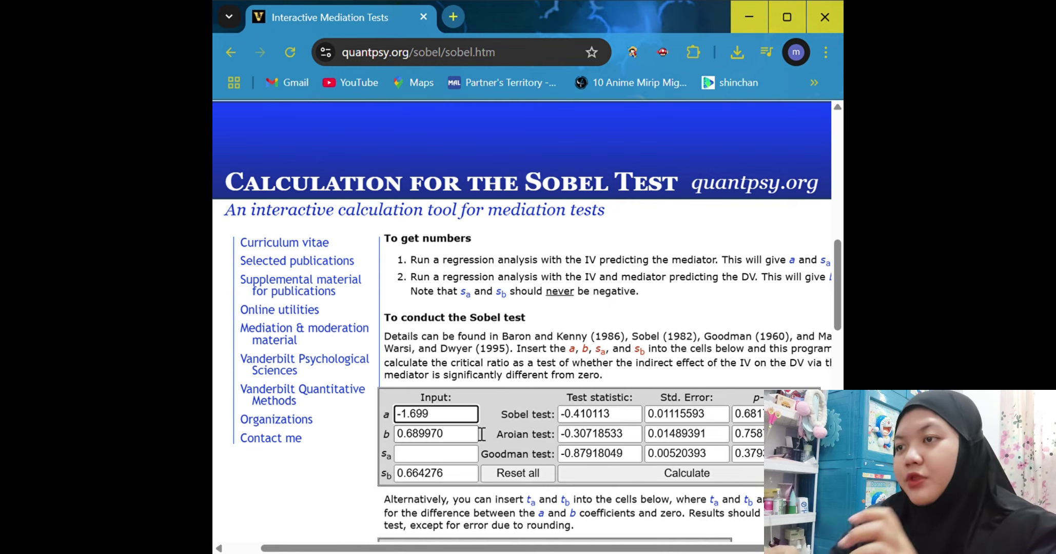
key(BackSpace)
key(BackSpace)
text(8)
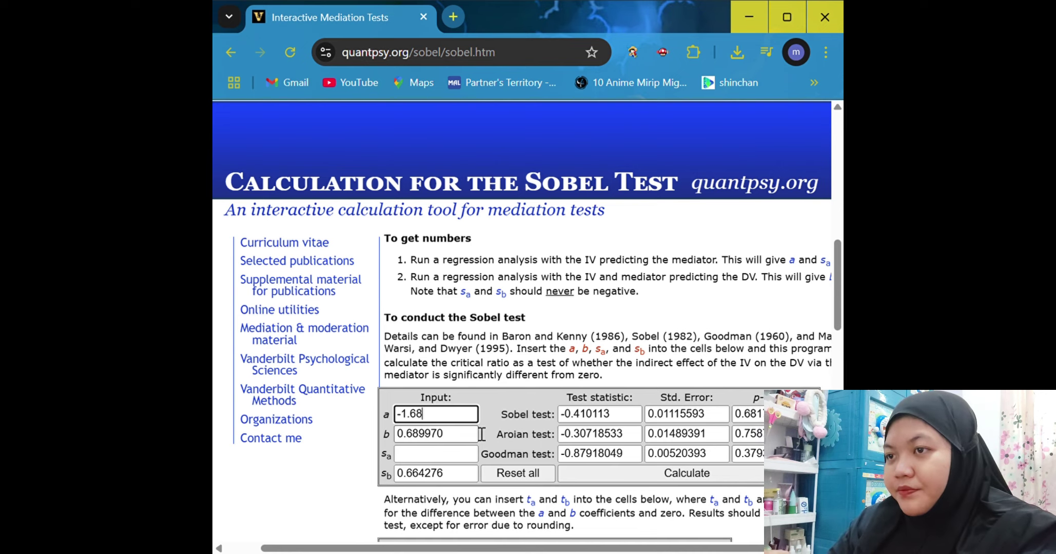
text(9970)
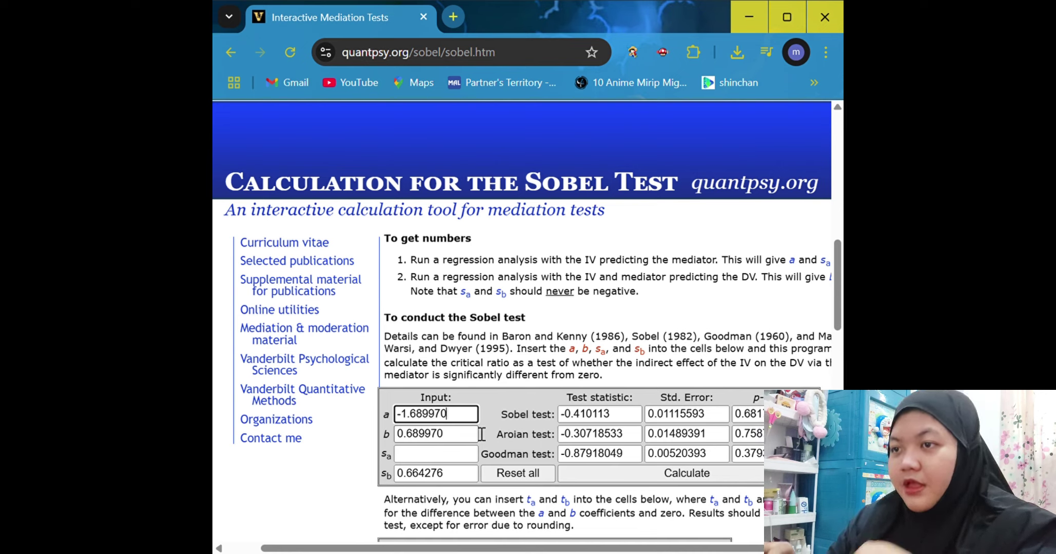
Set the standard error sa to 0.220051 and recalculate the Sobel, Aroian and Goodman tests.
click(476, 456)
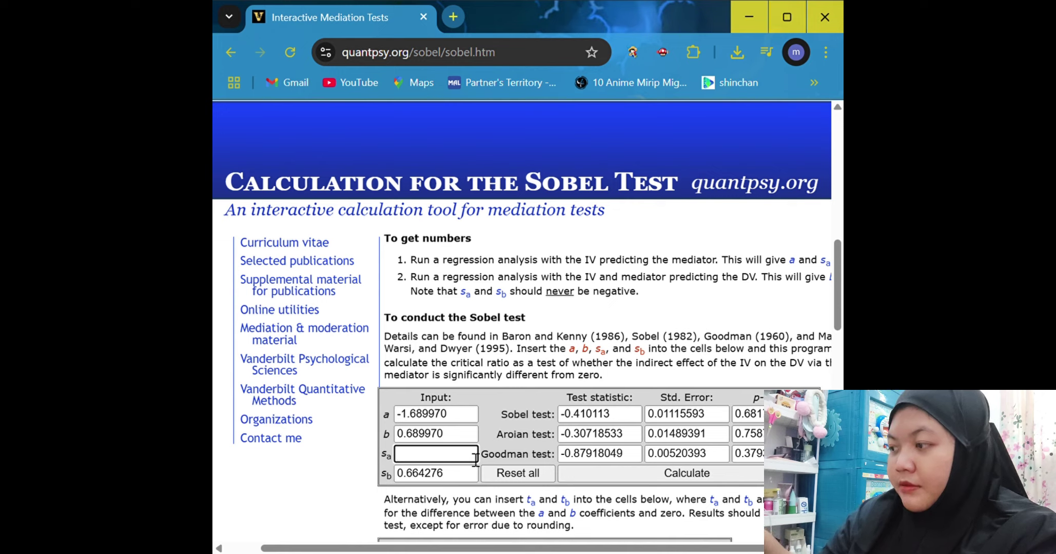
text(0)
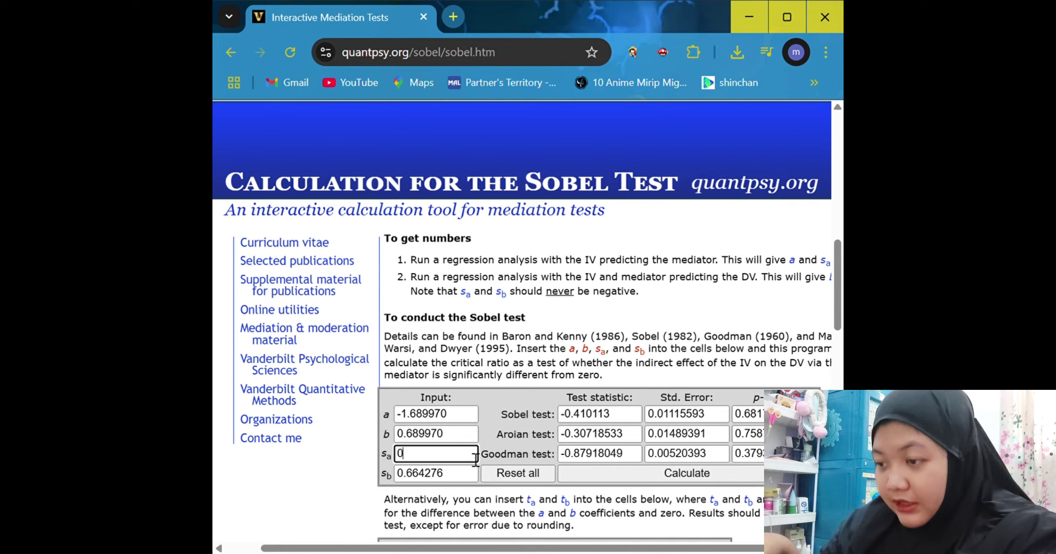
text(.22)
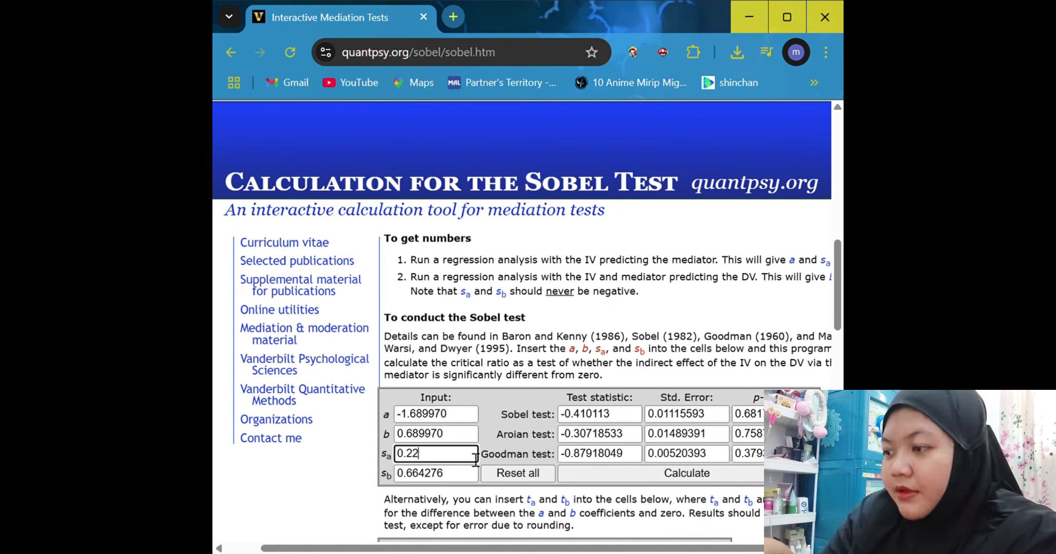
text(0051)
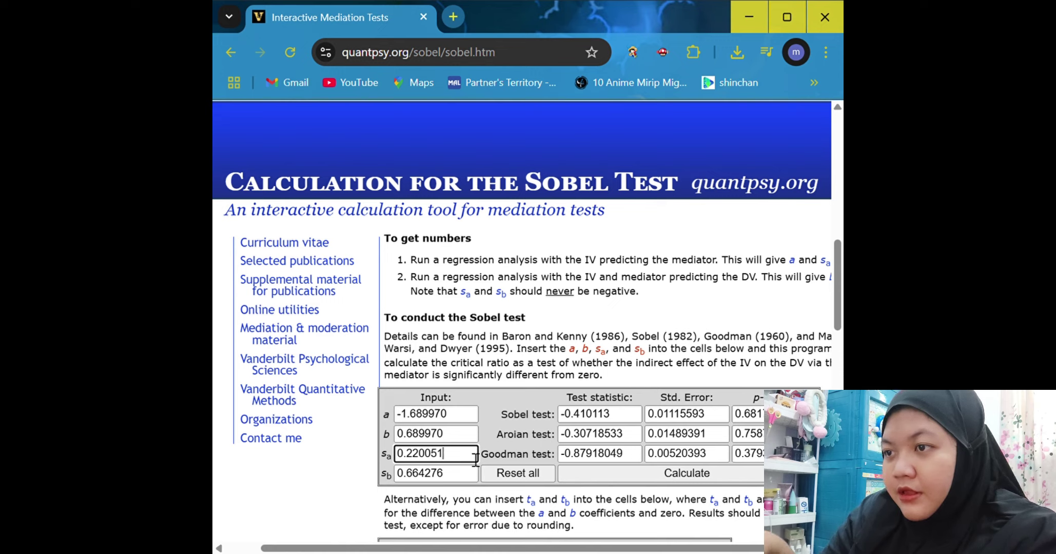
click(615, 476)
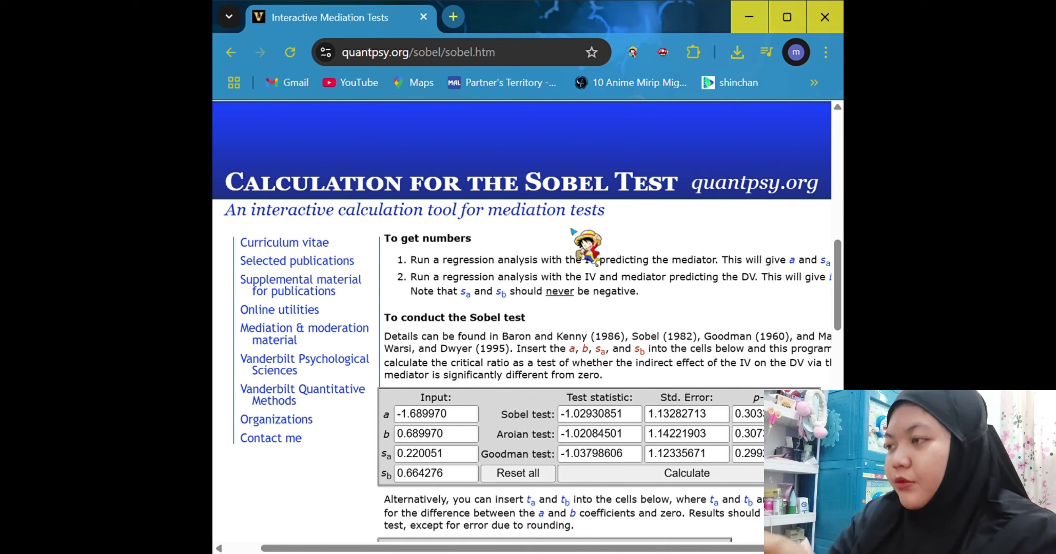
Capture a screen snip of the recalculated Sobel test table and switch away from the browser.
key(super+shift+s)
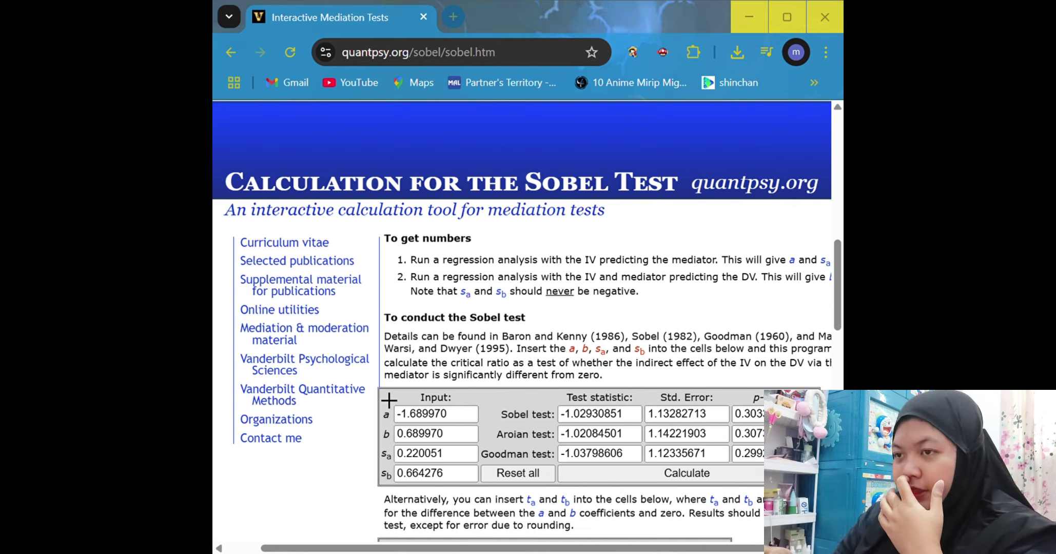
drag(388, 398, 820, 485)
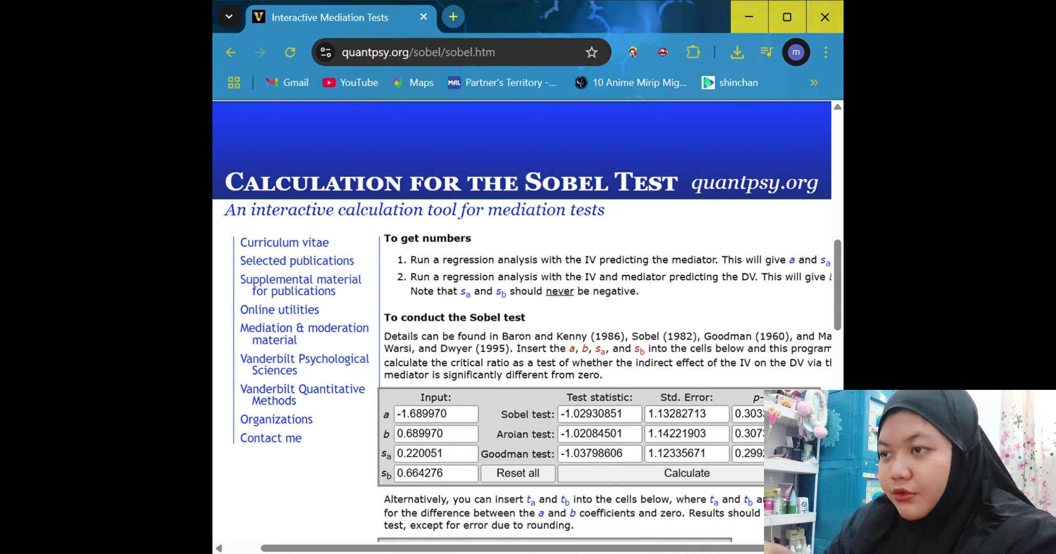
key(alt+Tab)
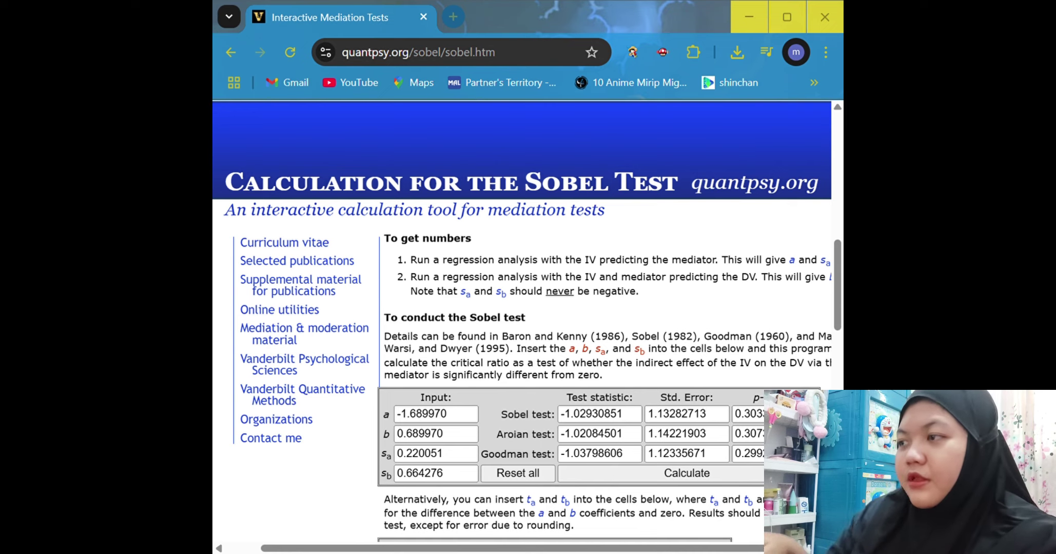